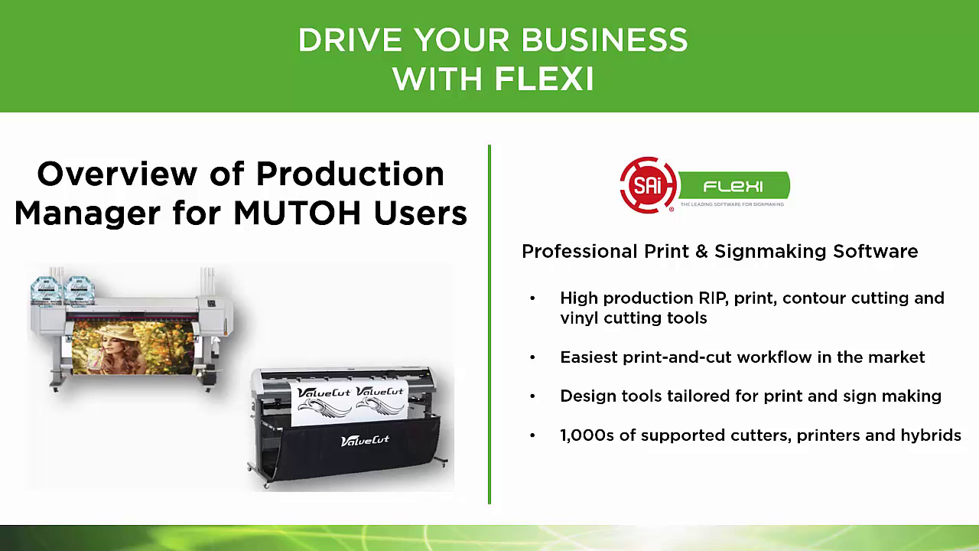
{"action": "key", "text": "Right"}
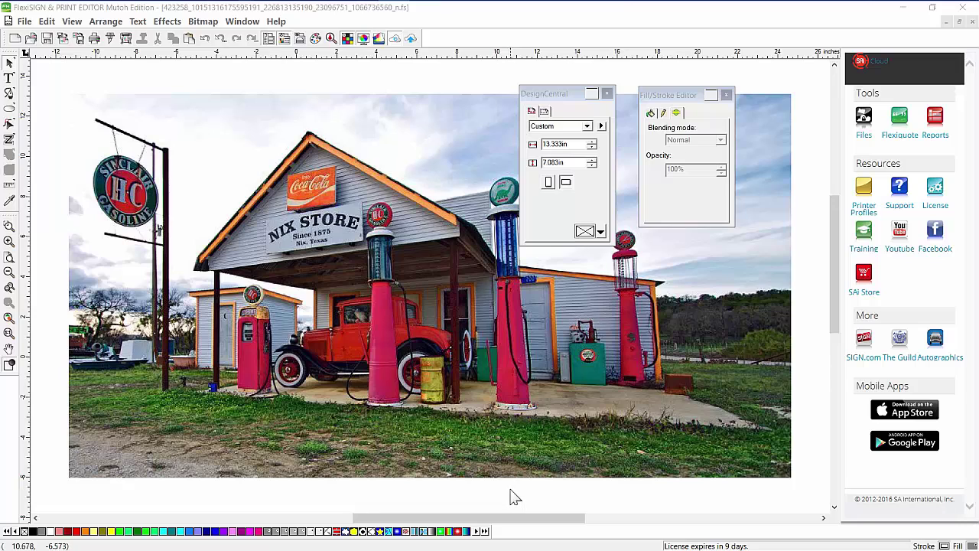
Send the gas station image to the VJ-1638X through RIP and Print with the send mode set to Hold in list.
{"action": "left_click", "coordinate": [128, 44]}
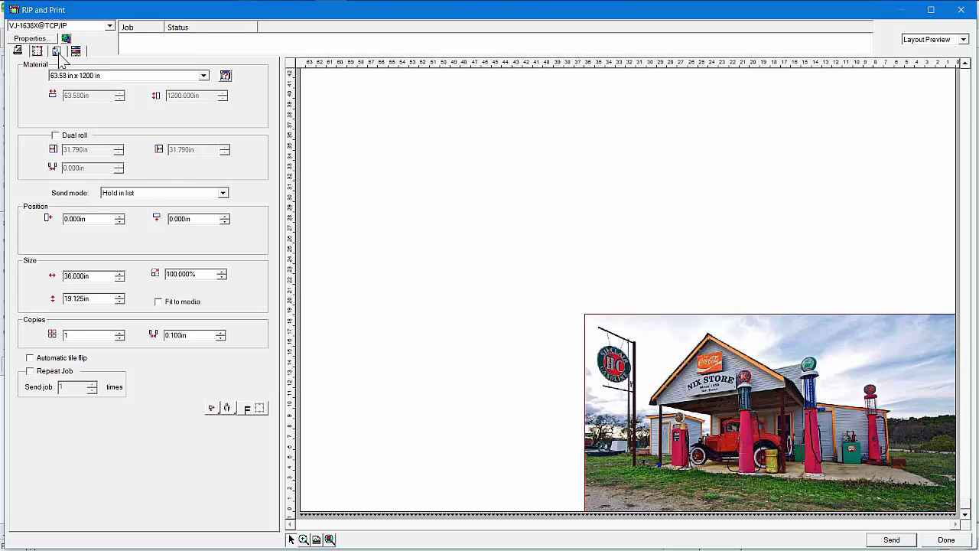
{"action": "left_click", "coordinate": [118, 200]}
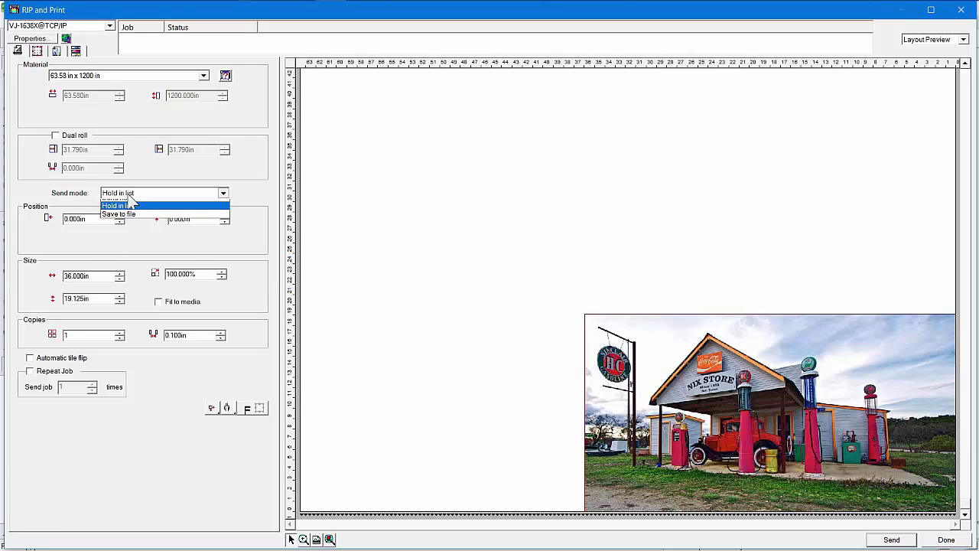
{"action": "left_click", "coordinate": [131, 212]}
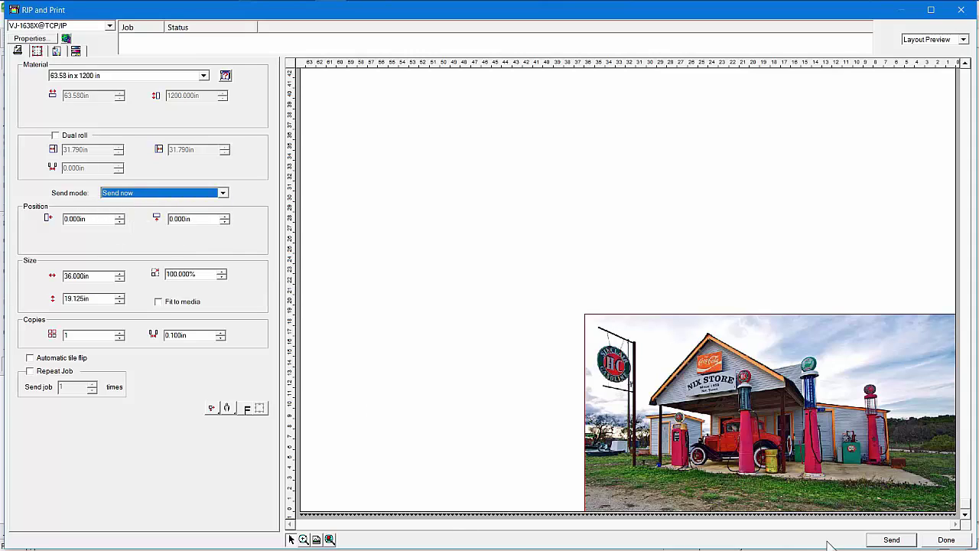
{"action": "left_click", "coordinate": [180, 196]}
{"action": "left_click", "coordinate": [154, 212]}
{"action": "left_click", "coordinate": [116, 198]}
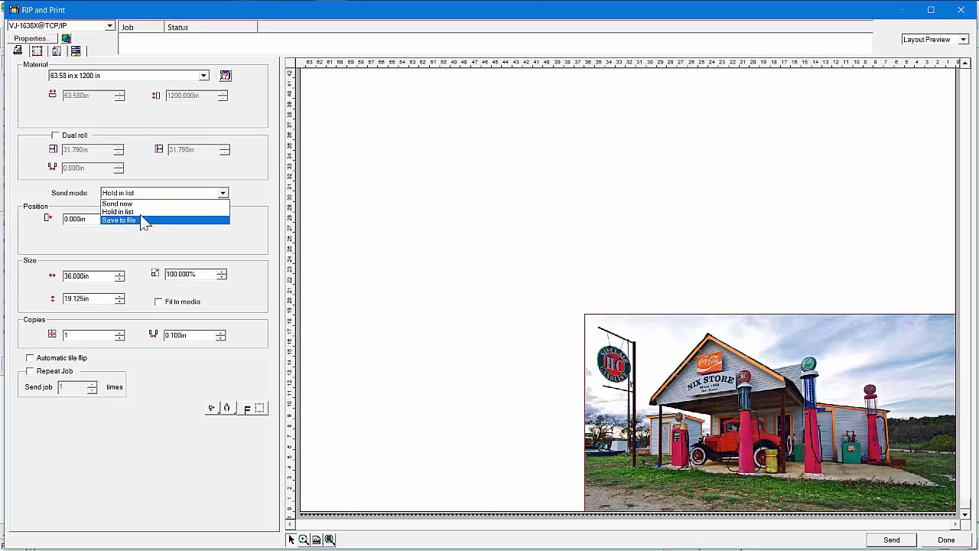
{"action": "left_click", "coordinate": [140, 212]}
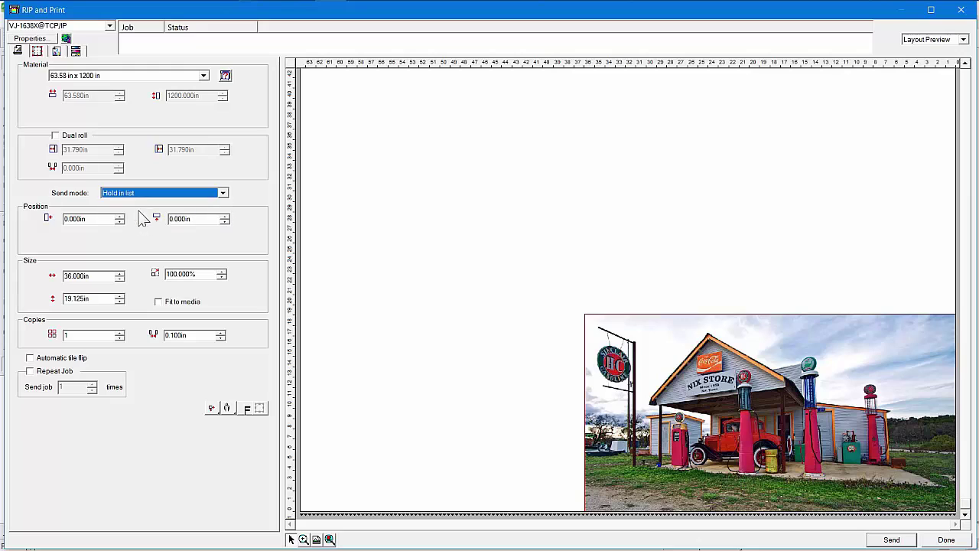
{"action": "left_click", "coordinate": [893, 541]}
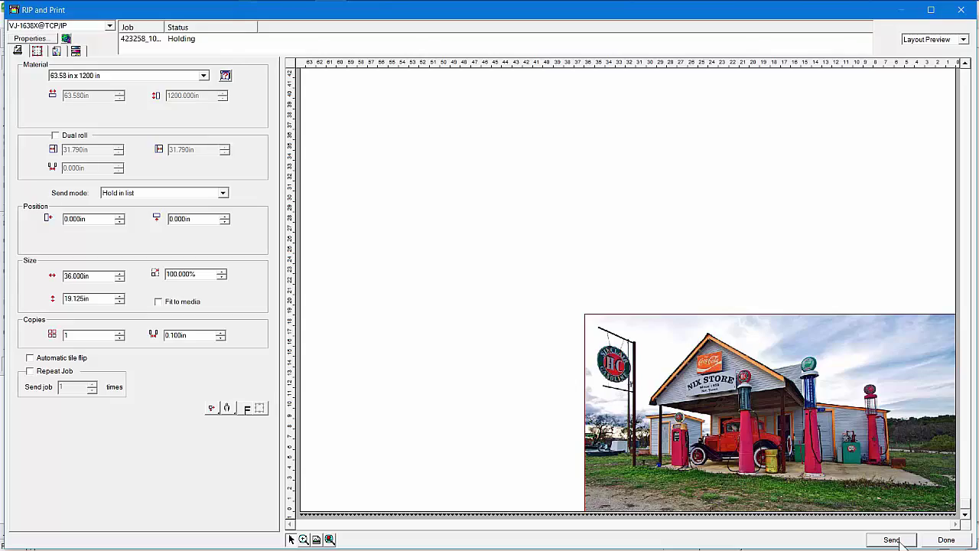
{"action": "left_click", "coordinate": [947, 539]}
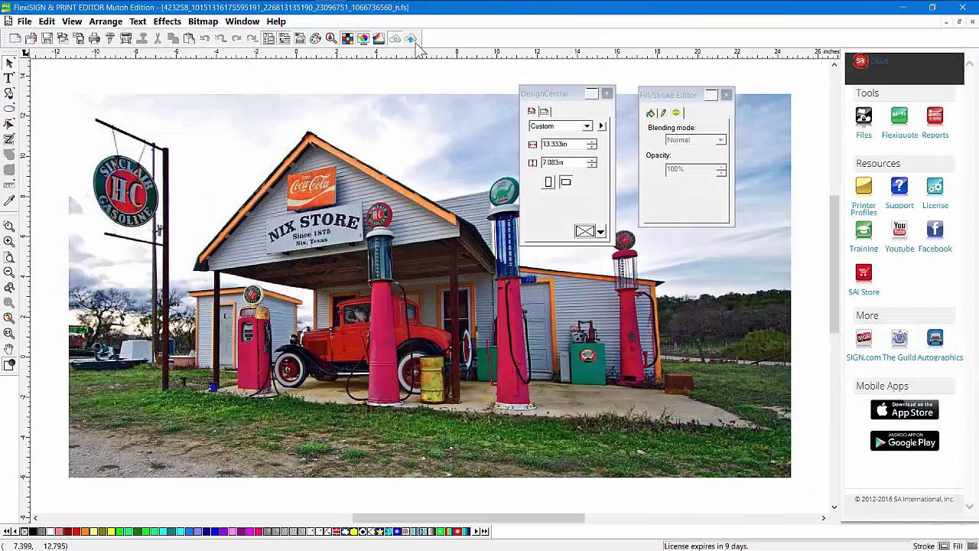
Switch to Production Manager, view the Mutoh ValueCut VC-1300 queue, and return to the Mutoh VJ-1638X queue.
{"action": "left_click", "coordinate": [266, 11]}
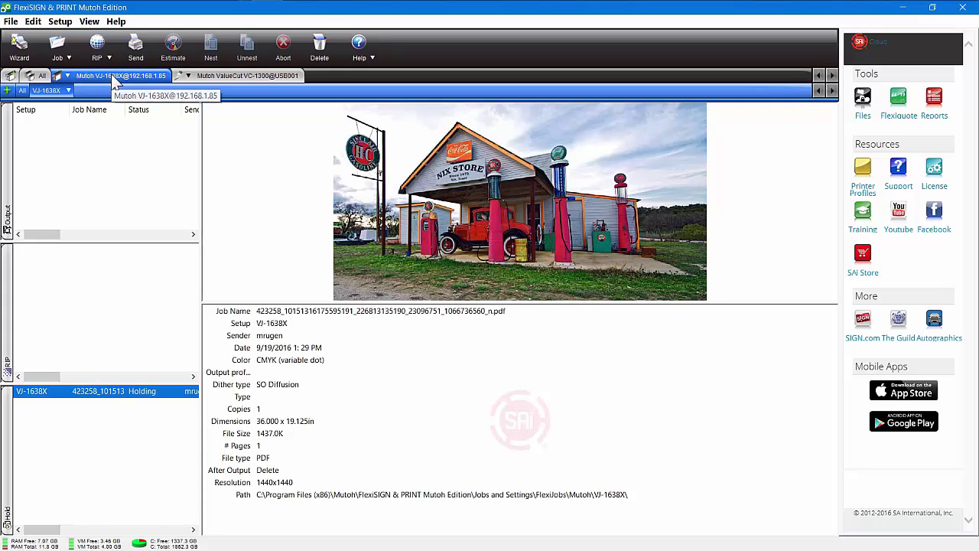
{"action": "left_click", "coordinate": [230, 80]}
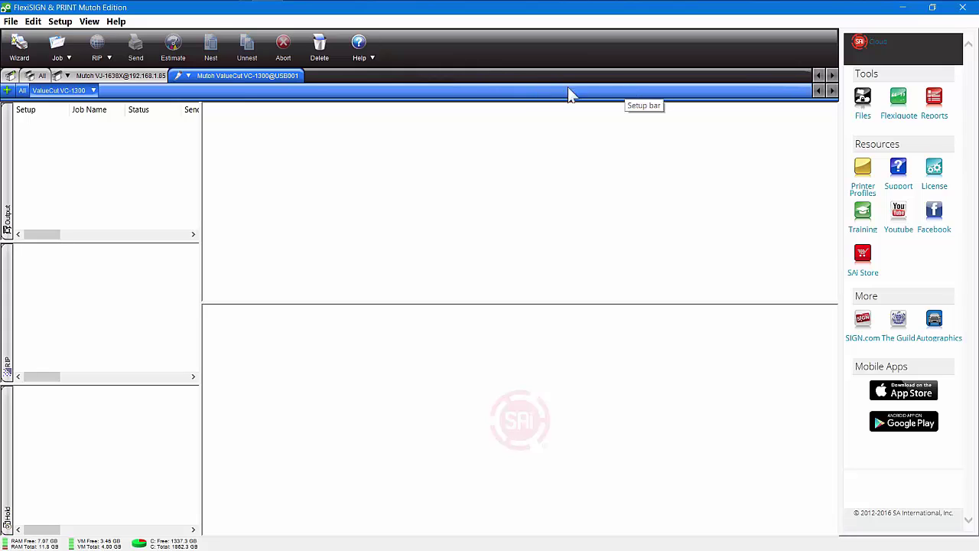
{"action": "left_click", "coordinate": [121, 76]}
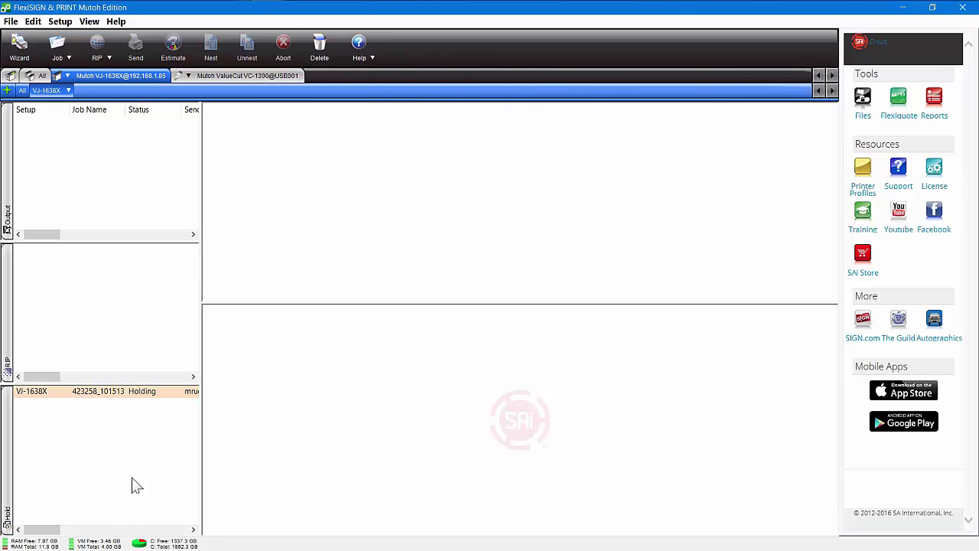
Open the held job's properties in a maximized window and scale the image down proportionally to about 33.35 × 17.72 in.
{"action": "left_click", "coordinate": [102, 393]}
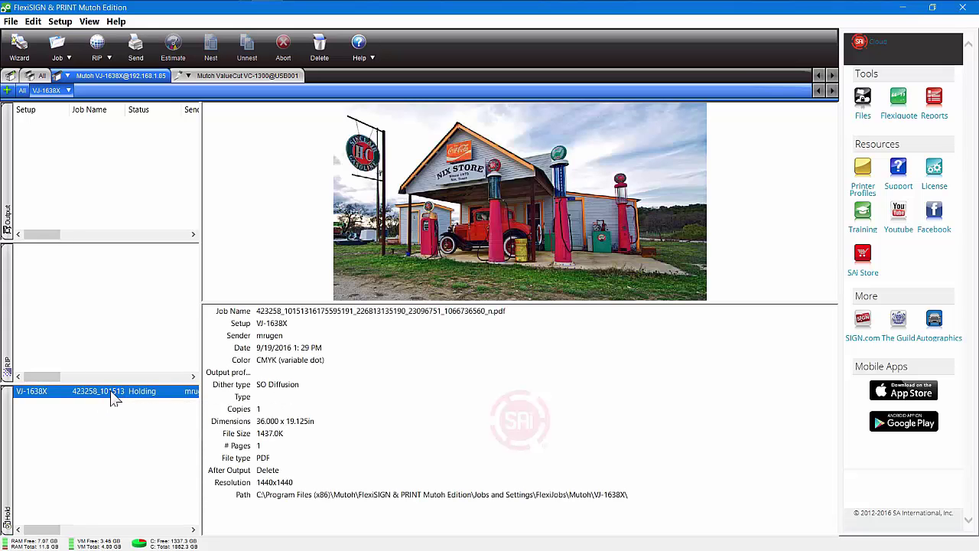
{"action": "double_click", "coordinate": [115, 396]}
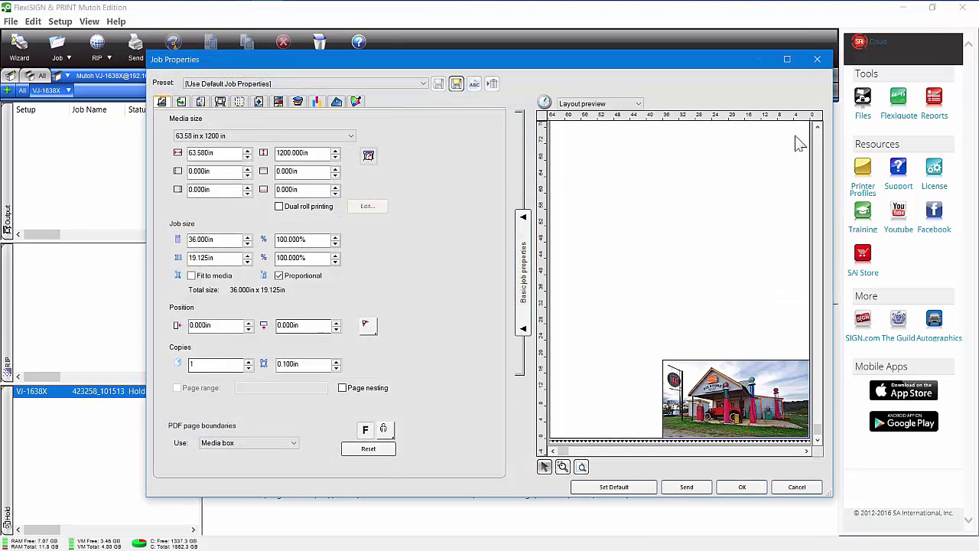
{"action": "left_click", "coordinate": [787, 59]}
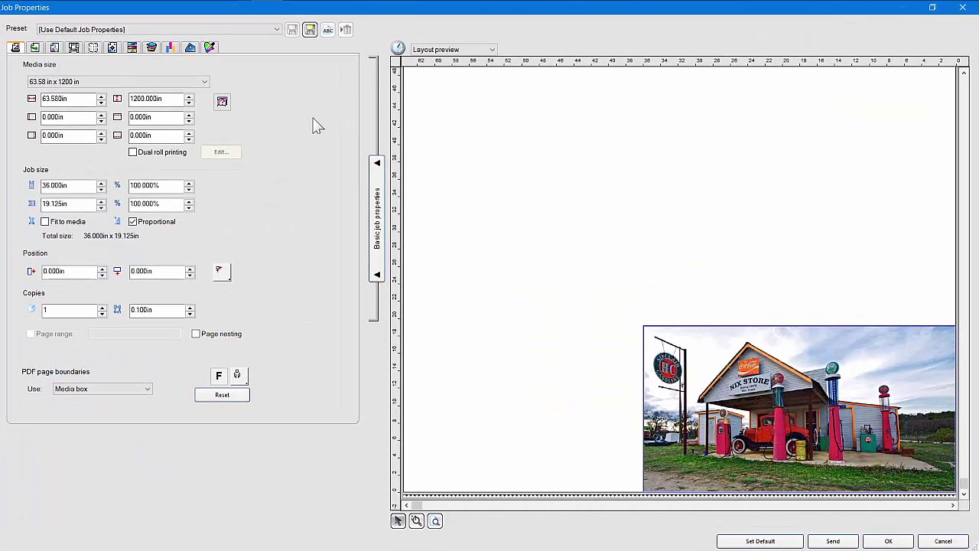
{"action": "left_click", "coordinate": [665, 377]}
{"action": "left_click_drag", "start_coordinate": [644, 327], "coordinate": [666, 339]}
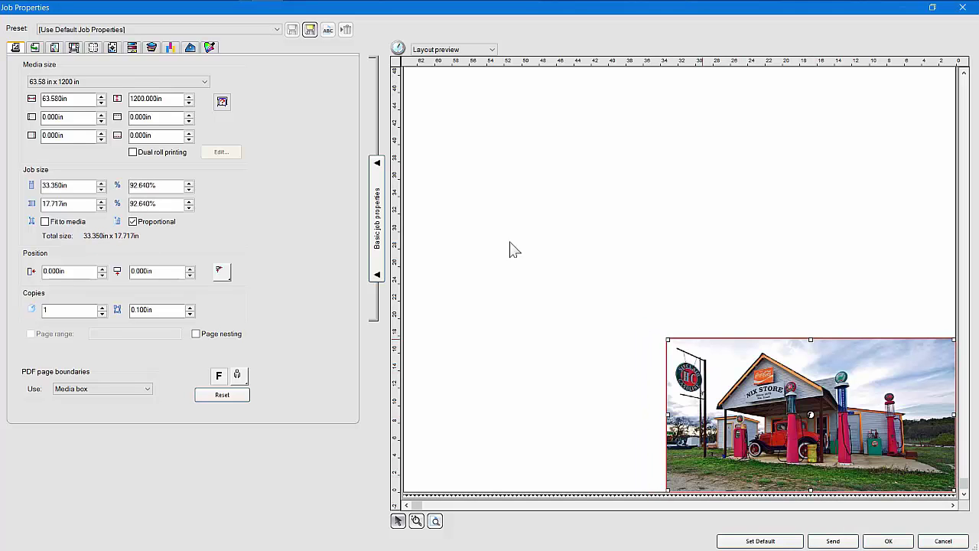
Set the job's after-output action to Hold.
{"action": "left_click", "coordinate": [34, 48]}
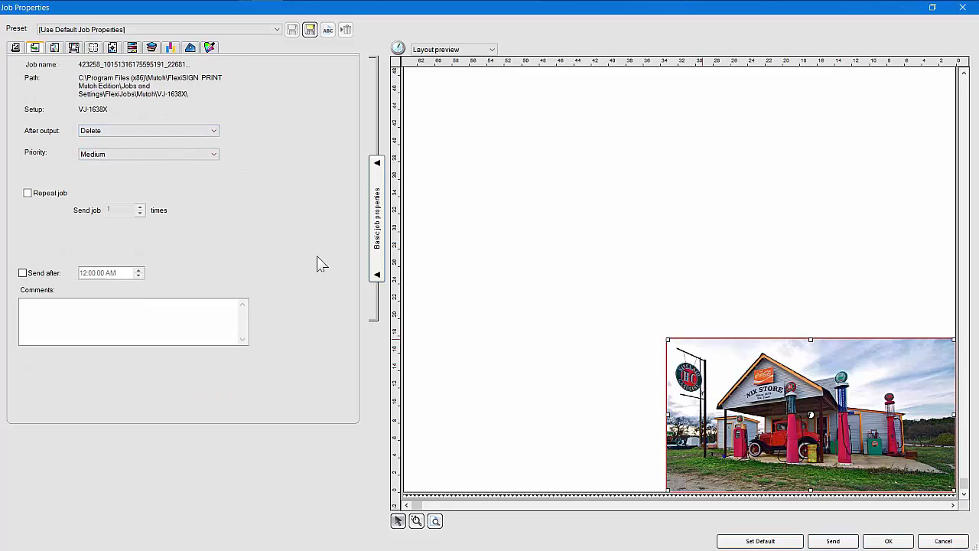
{"action": "left_click", "coordinate": [96, 132]}
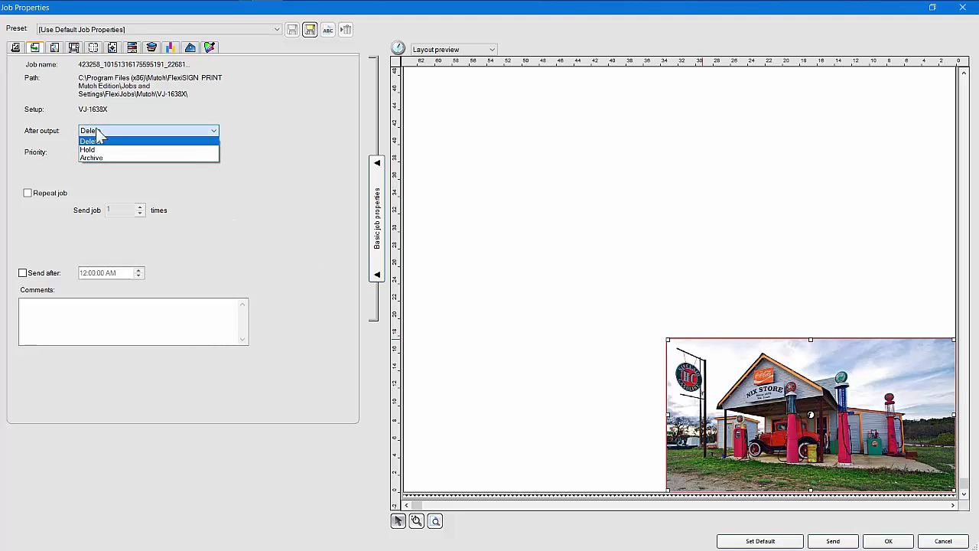
{"action": "left_click", "coordinate": [110, 150]}
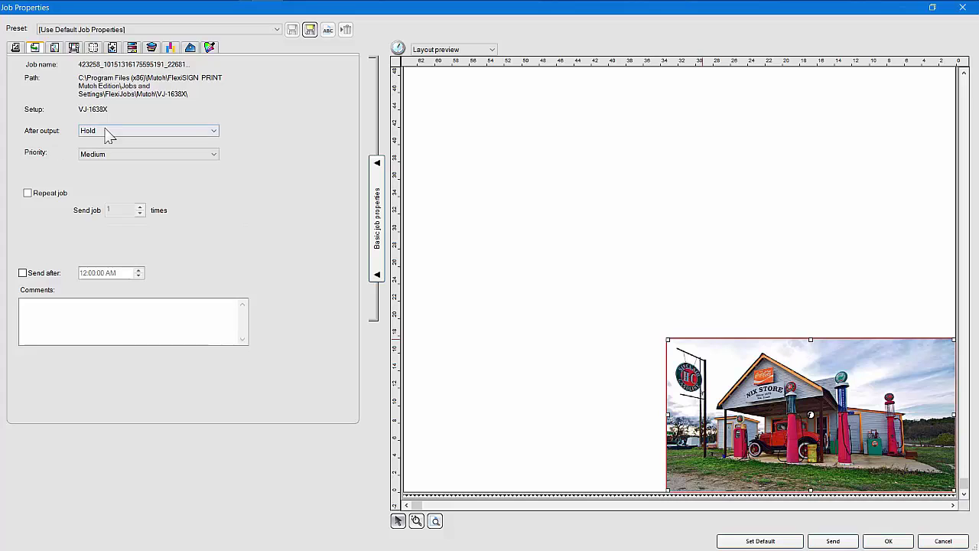
Review the job's color correction choices and the printer driver options.
{"action": "left_click", "coordinate": [55, 49]}
{"action": "left_click", "coordinate": [84, 84]}
{"action": "left_click", "coordinate": [223, 80]}
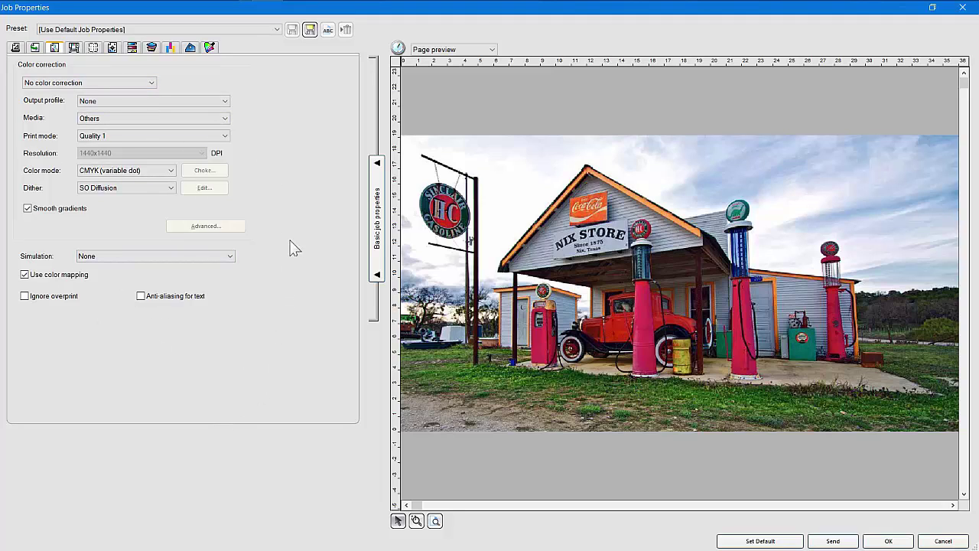
{"action": "left_click", "coordinate": [73, 48]}
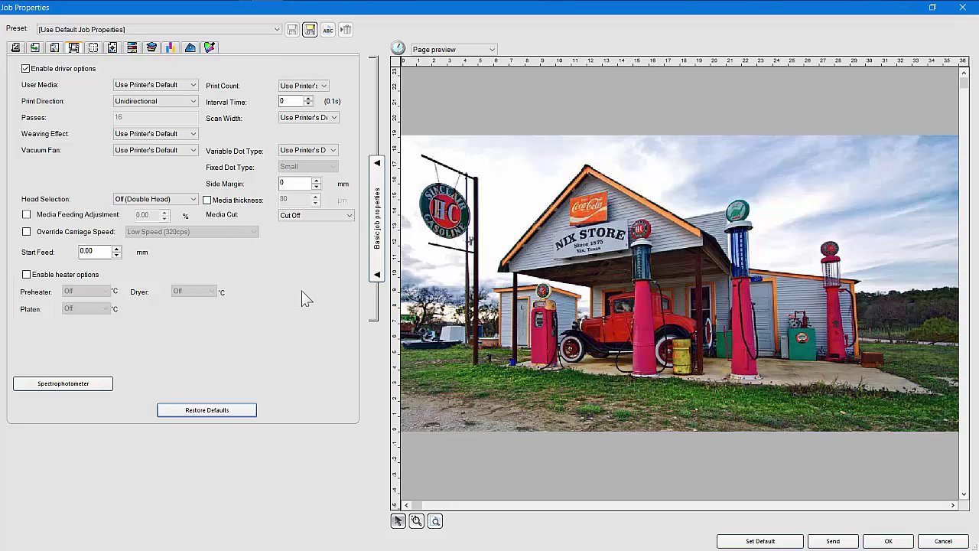
Divide the job into a grid of 2 by 2 tiles and release both tile-count constraints.
{"action": "left_click", "coordinate": [93, 47]}
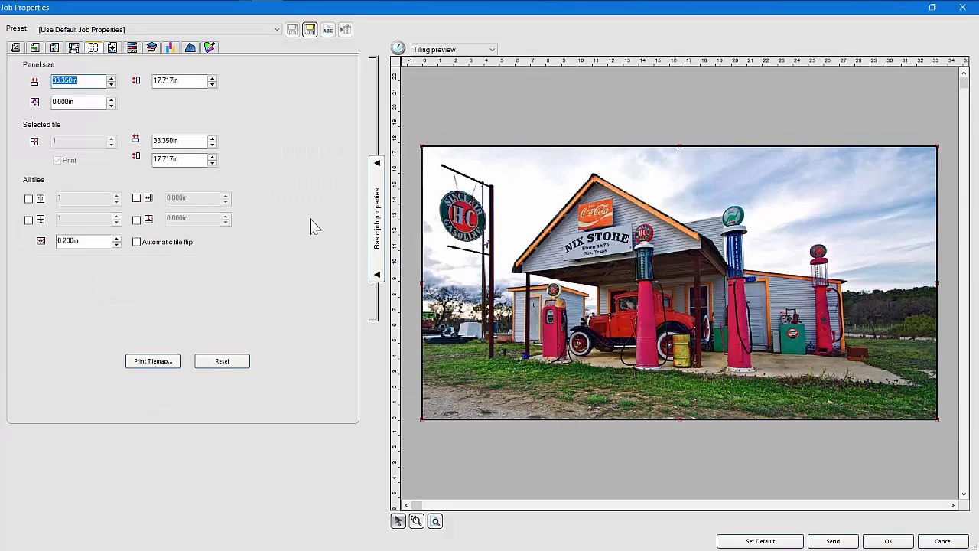
{"action": "left_click", "coordinate": [29, 199]}
{"action": "left_click", "coordinate": [29, 219]}
{"action": "left_click", "coordinate": [117, 195]}
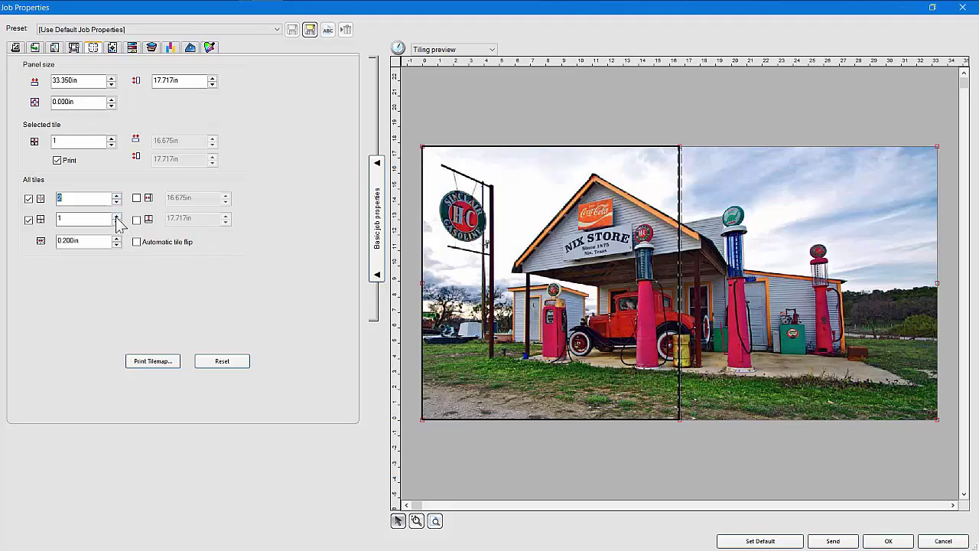
{"action": "left_click", "coordinate": [116, 216]}
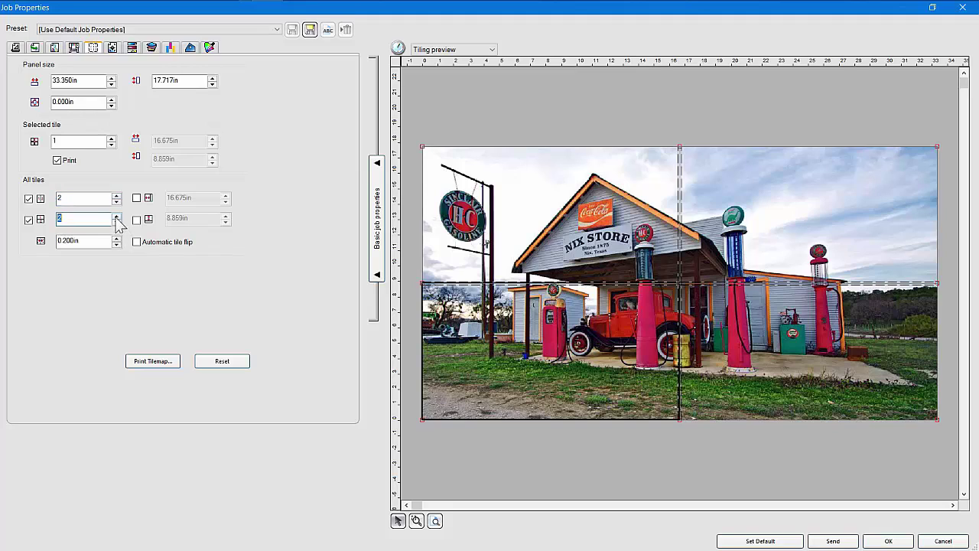
{"action": "left_click", "coordinate": [28, 220]}
{"action": "left_click", "coordinate": [29, 198]}
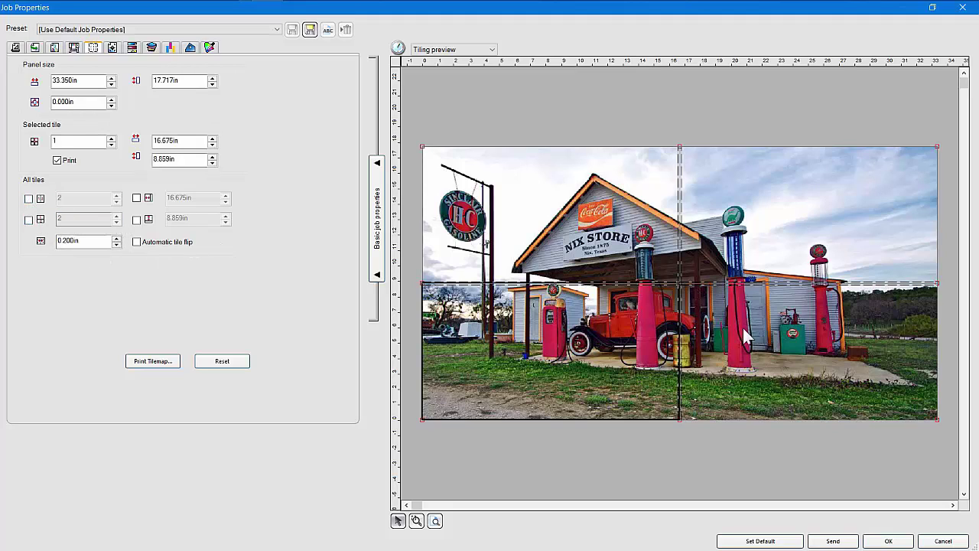
Exclude the two upper tiles and the lower-left tile from printing in the preview, and include them all again.
{"action": "left_click", "coordinate": [809, 200]}
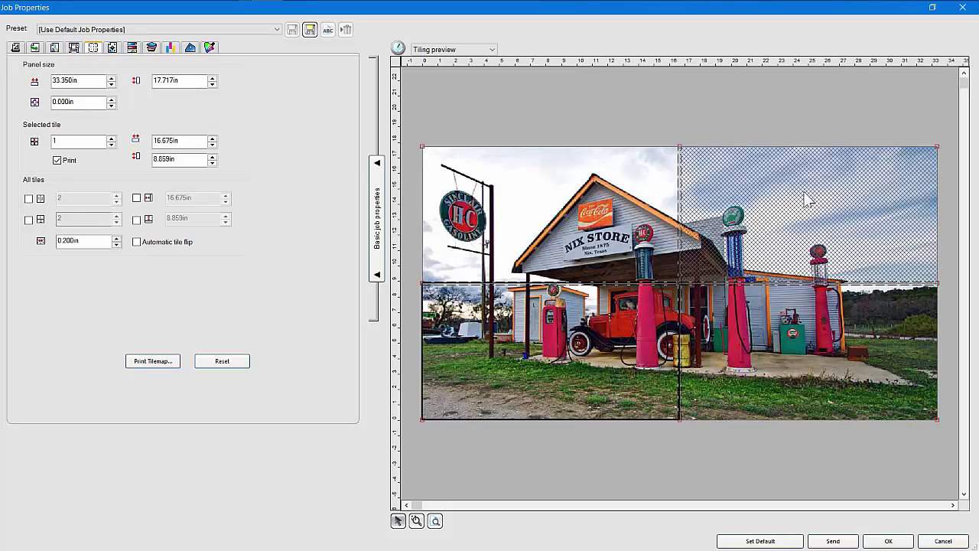
{"action": "left_click", "coordinate": [809, 200]}
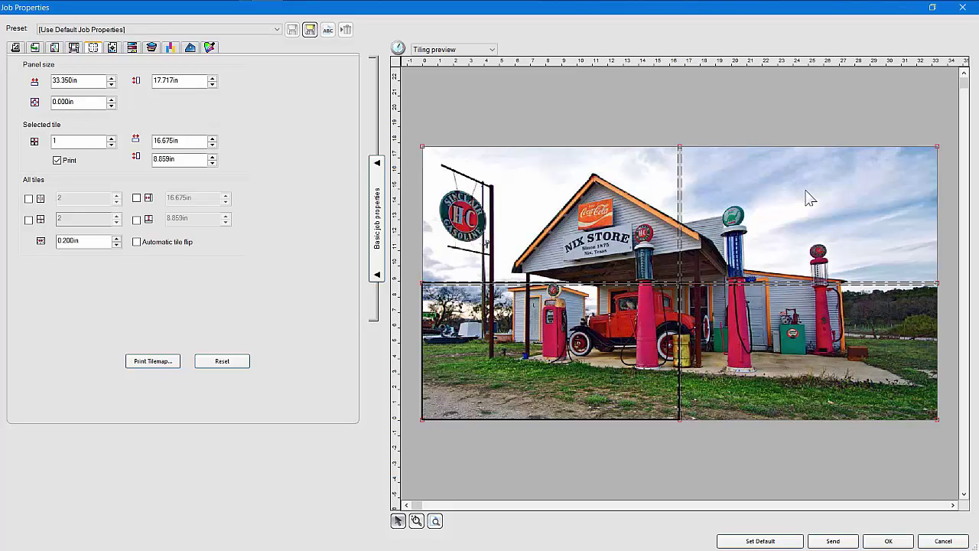
{"action": "left_click", "coordinate": [809, 200]}
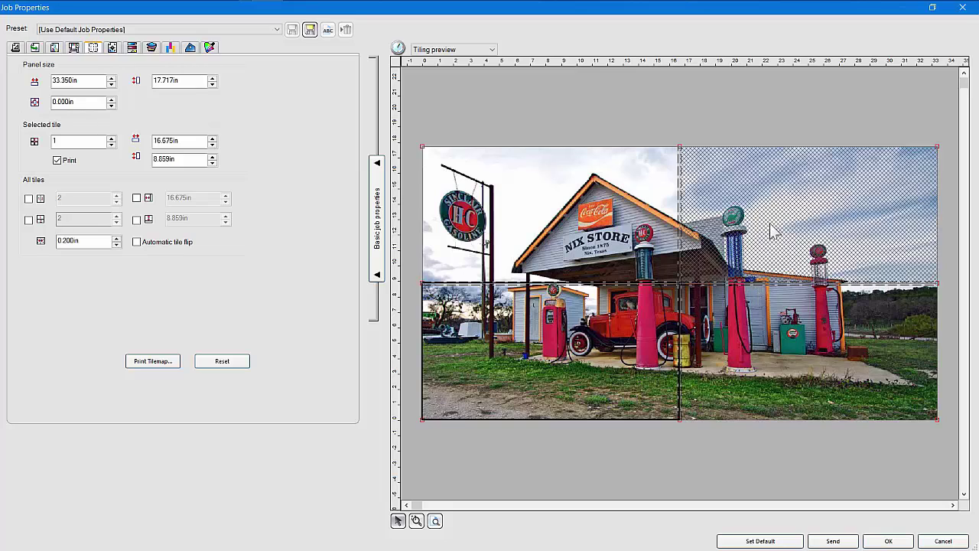
{"action": "left_click", "coordinate": [774, 231]}
{"action": "left_click", "coordinate": [597, 247]}
{"action": "left_click", "coordinate": [729, 239]}
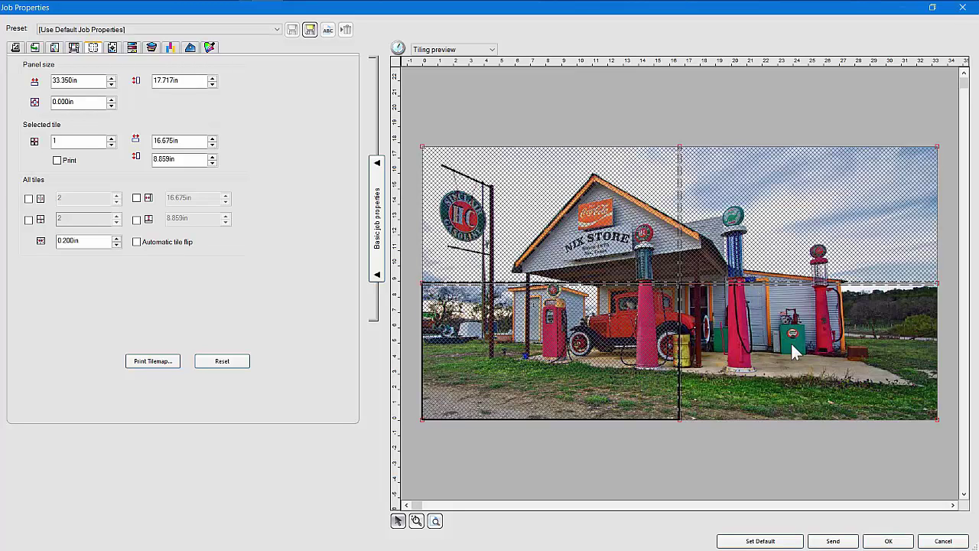
{"action": "left_click", "coordinate": [606, 344]}
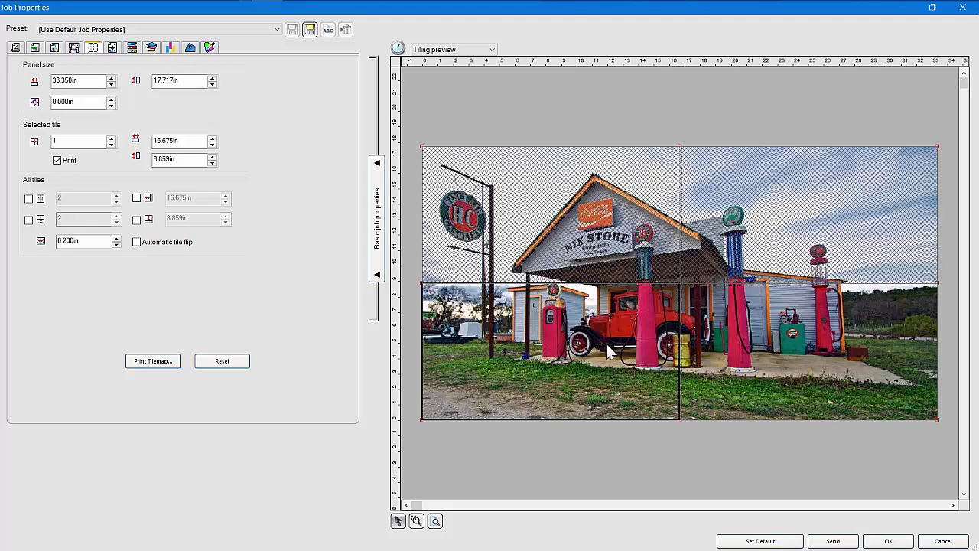
{"action": "left_click", "coordinate": [591, 235]}
{"action": "left_click", "coordinate": [751, 238]}
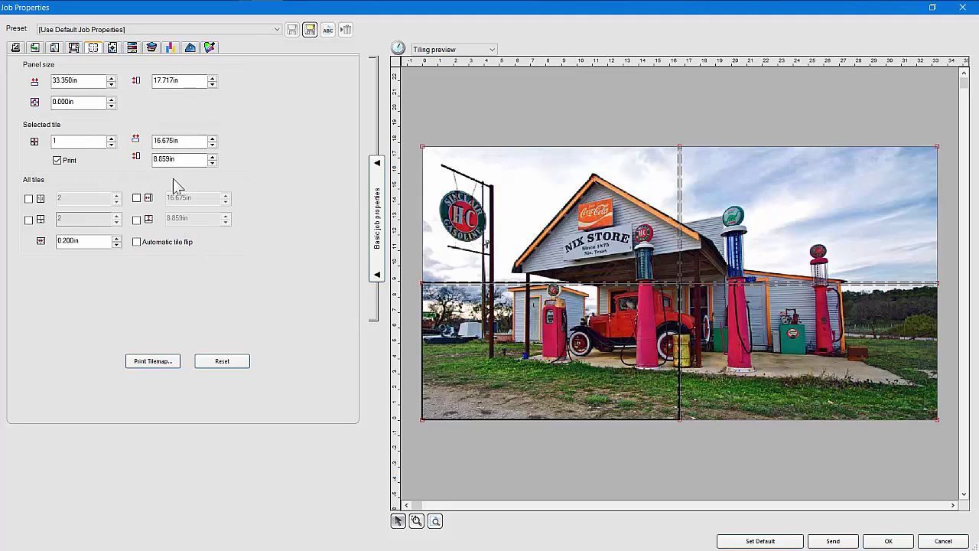
Set the tile overlap to 0.020 in and reset the tiling to a single panel.
{"action": "double_click", "coordinate": [84, 241]}
{"action": "left_click", "coordinate": [235, 366]}
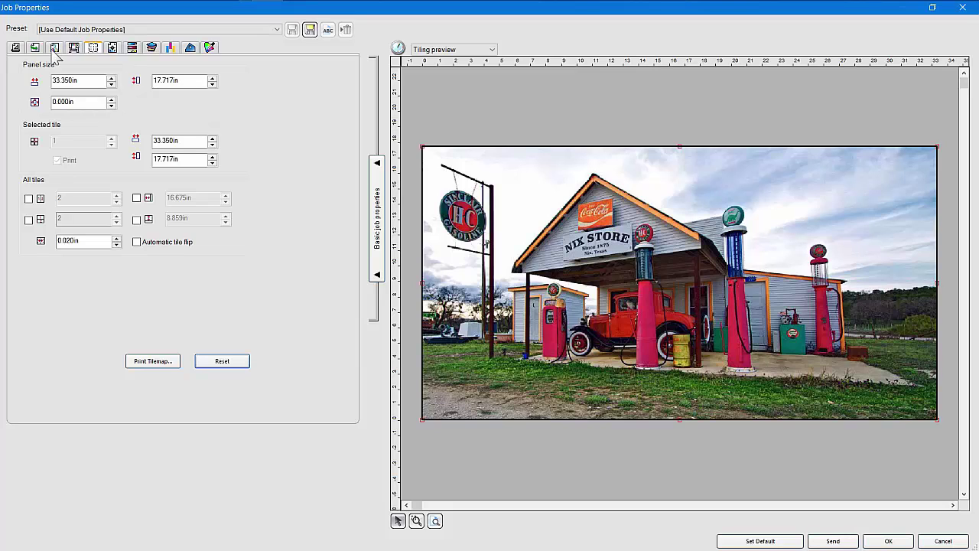
Try out the print labels for the job, including the notes field, and switch the labels off again.
{"action": "left_click", "coordinate": [113, 48]}
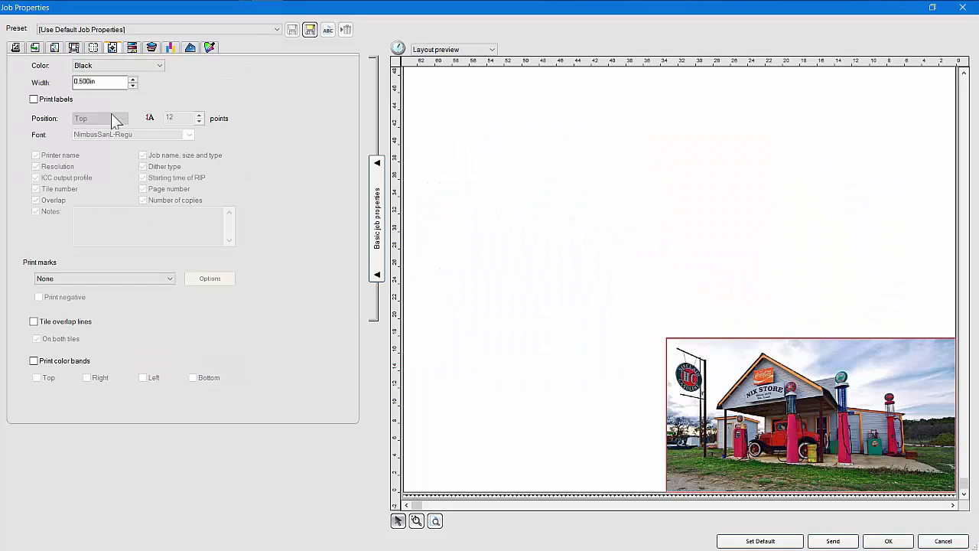
{"action": "left_click", "coordinate": [33, 101]}
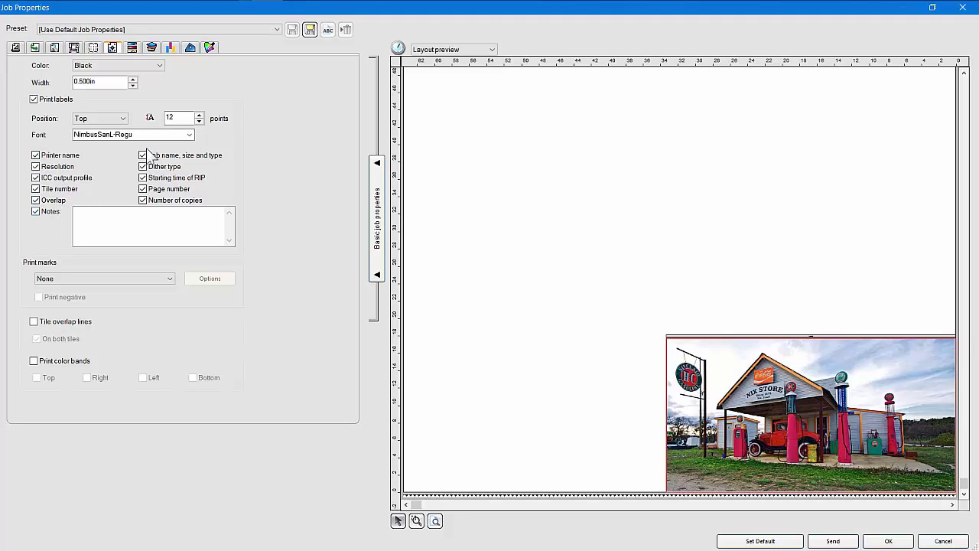
{"action": "left_click", "coordinate": [150, 227]}
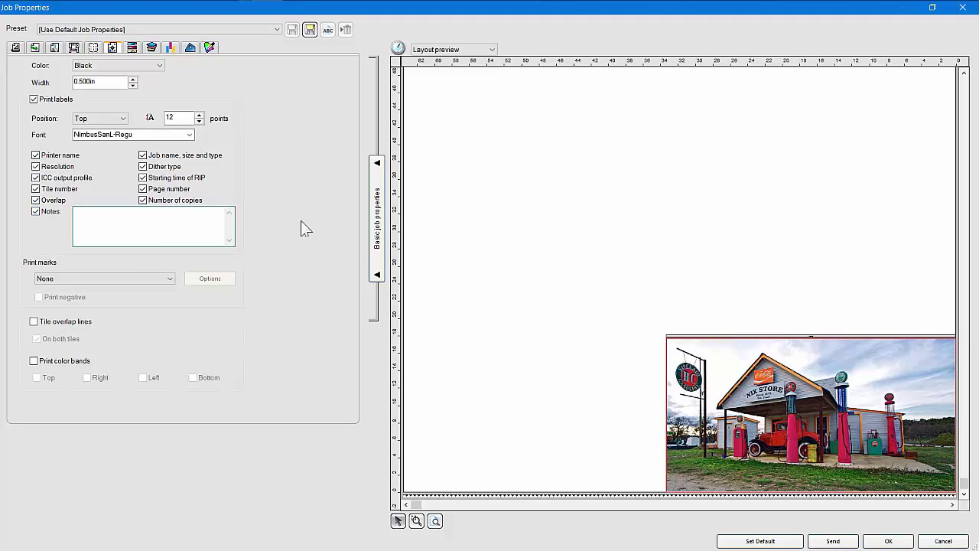
{"action": "left_click", "coordinate": [34, 99]}
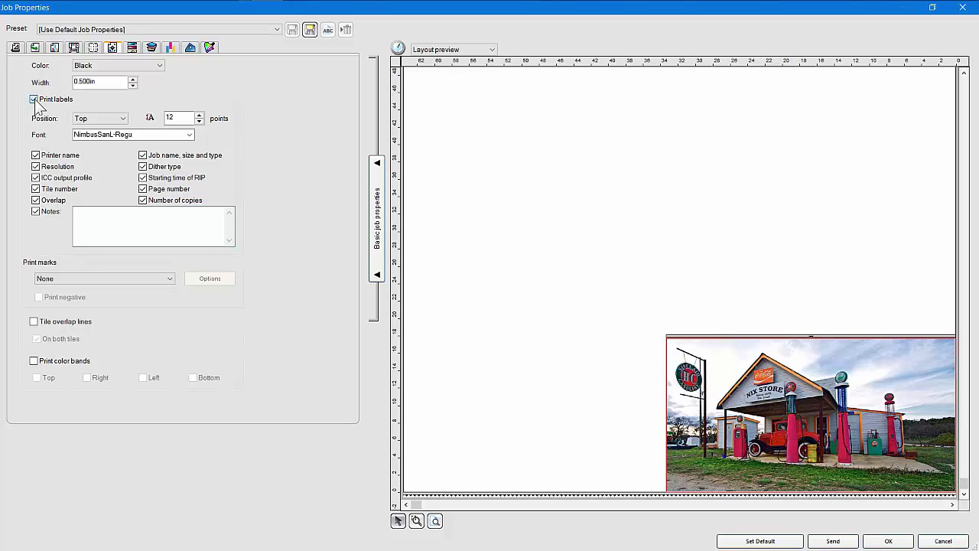
Try reshaping the color correction curve for all channels with its preview on, then switch the preview off and reset all curves.
{"action": "left_click", "coordinate": [132, 48]}
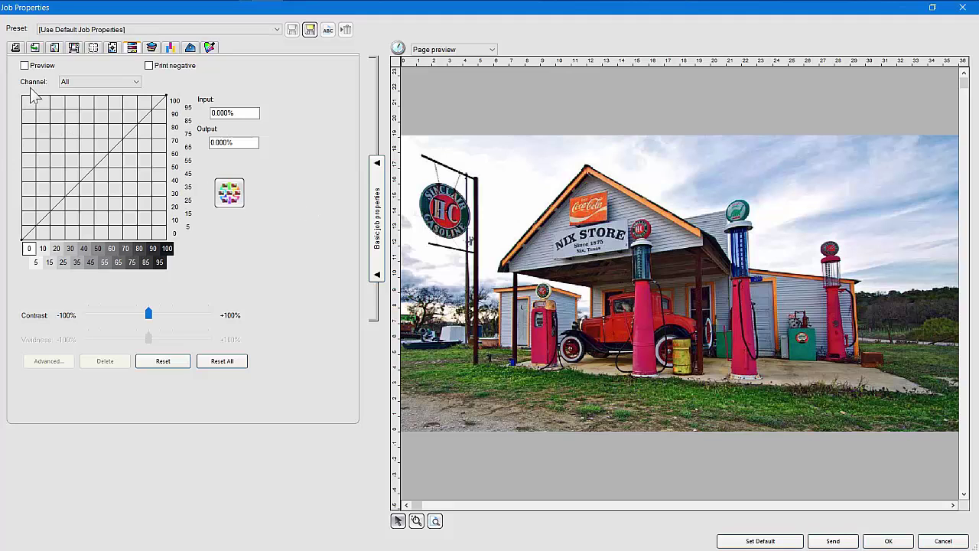
{"action": "left_click", "coordinate": [25, 66]}
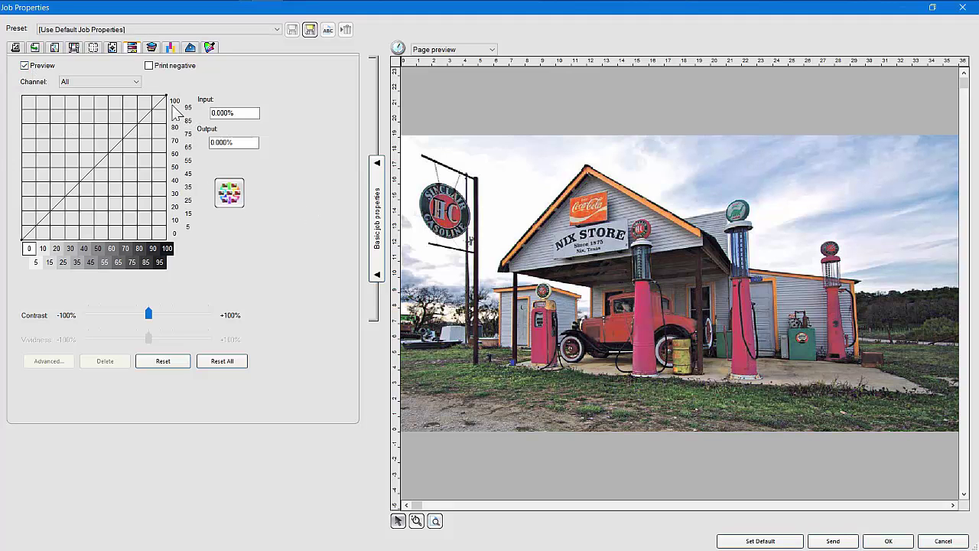
{"action": "left_click_drag", "start_coordinate": [167, 100], "coordinate": [149, 139]}
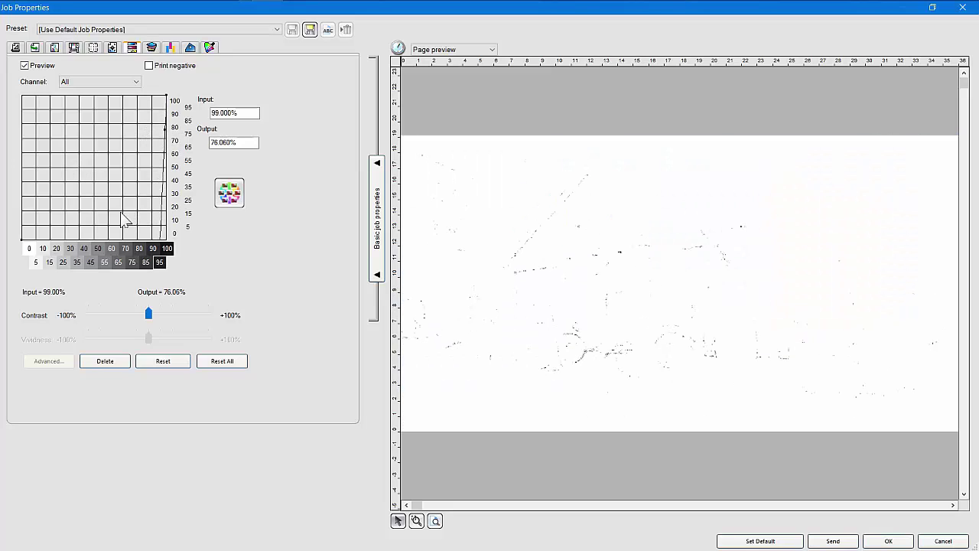
{"action": "left_click", "coordinate": [222, 361]}
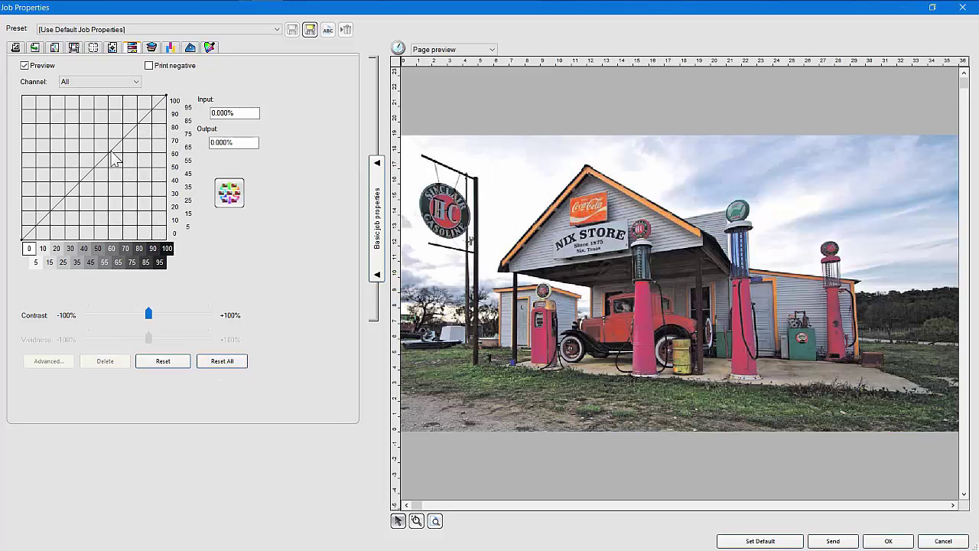
{"action": "mouse_move", "coordinate": [114, 156]}
{"action": "left_mouse_down"}
{"action": "mouse_move", "coordinate": [111, 184]}
{"action": "mouse_move", "coordinate": [113, 170]}
{"action": "mouse_move", "coordinate": [87, 136]}
{"action": "mouse_move", "coordinate": [98, 159]}
{"action": "left_mouse_up"}
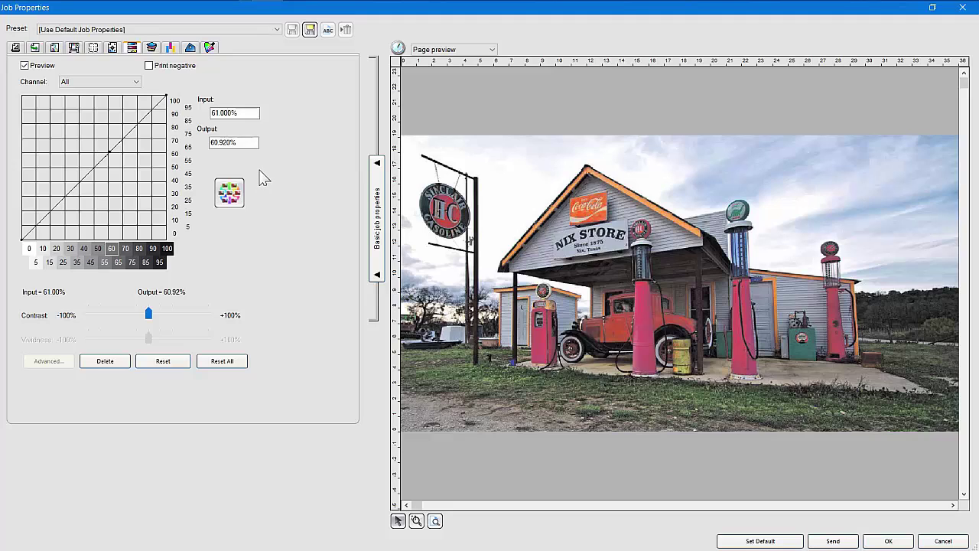
{"action": "left_click", "coordinate": [25, 66]}
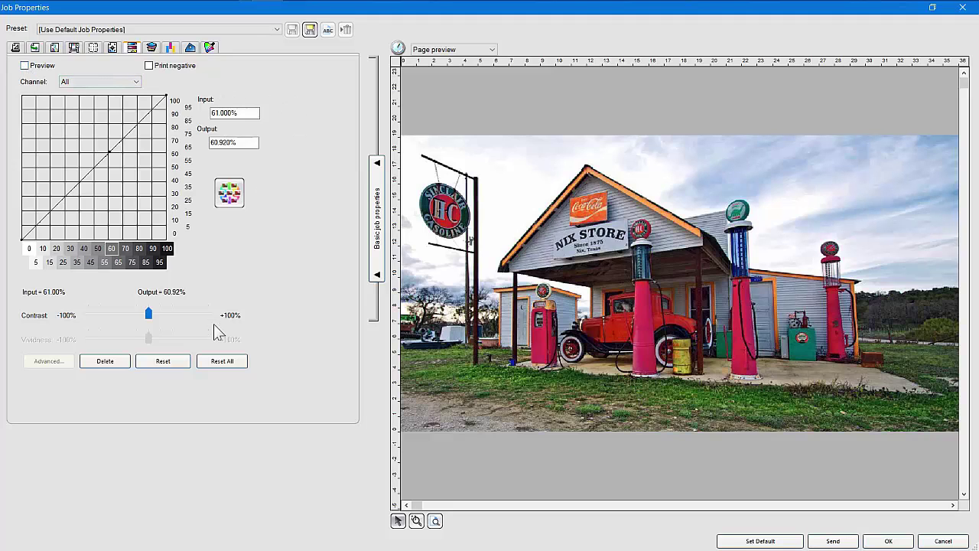
{"action": "left_click", "coordinate": [223, 365]}
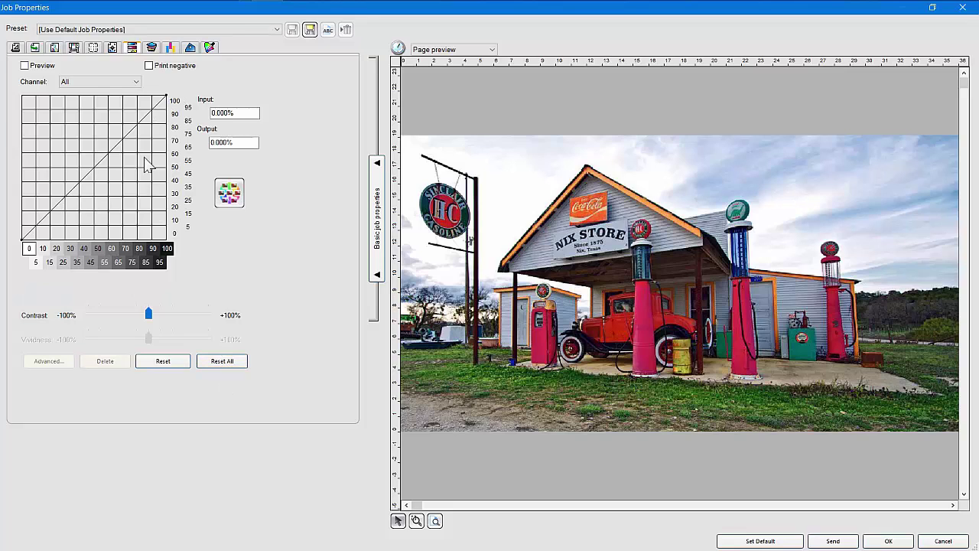
Try lowering the Black channel's curve to 95.42% output at 100% input, and reset all curves.
{"action": "mouse_move", "coordinate": [168, 100]}
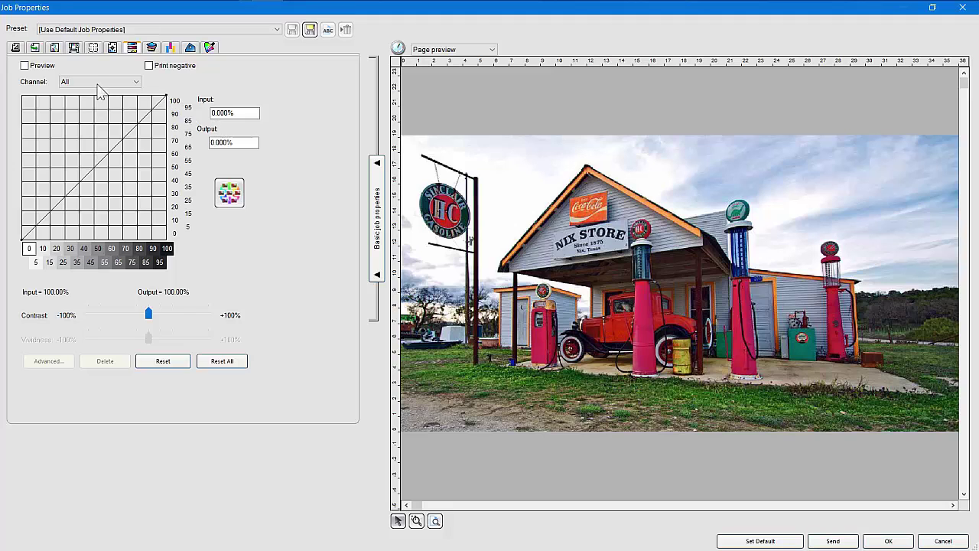
{"action": "left_click", "coordinate": [98, 83]}
{"action": "left_click", "coordinate": [93, 126]}
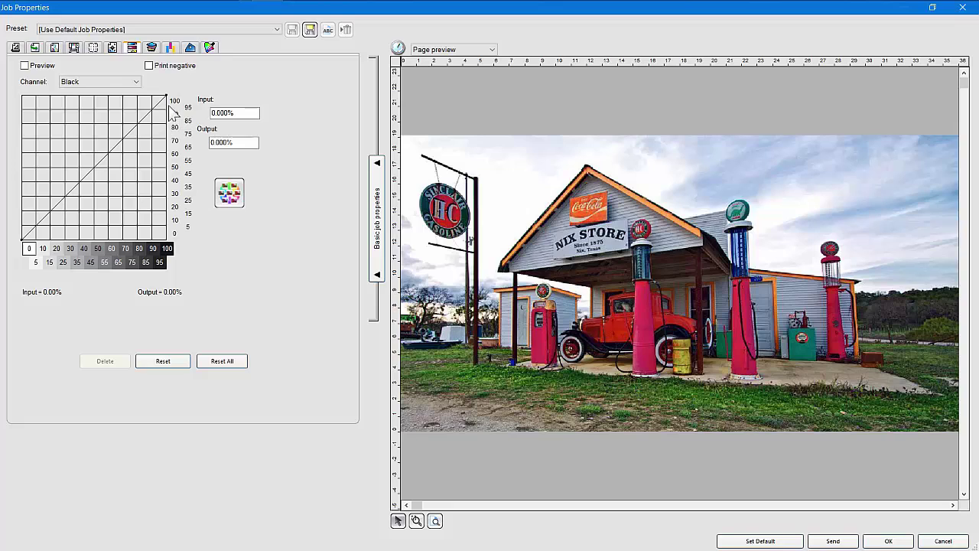
{"action": "left_click_drag", "start_coordinate": [169, 100], "coordinate": [168, 107]}
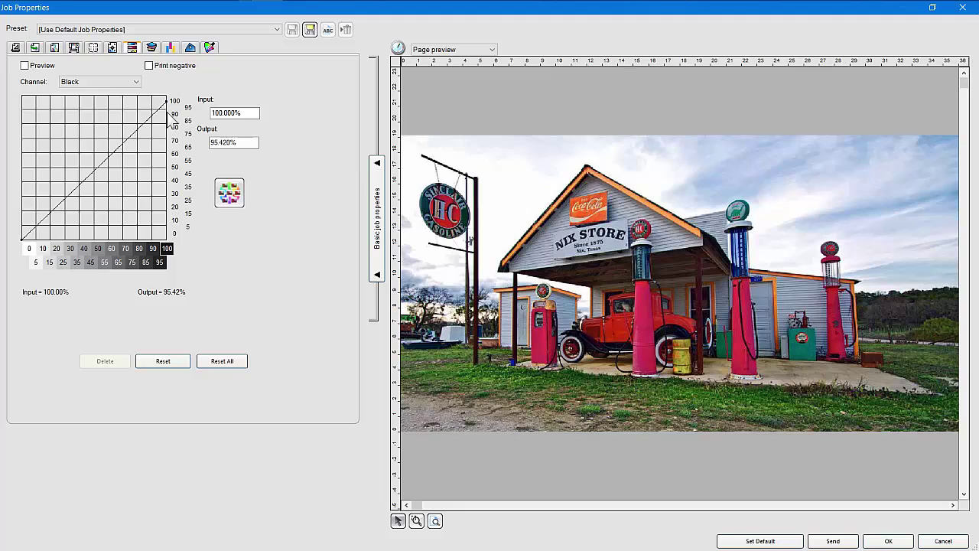
{"action": "left_click", "coordinate": [222, 364]}
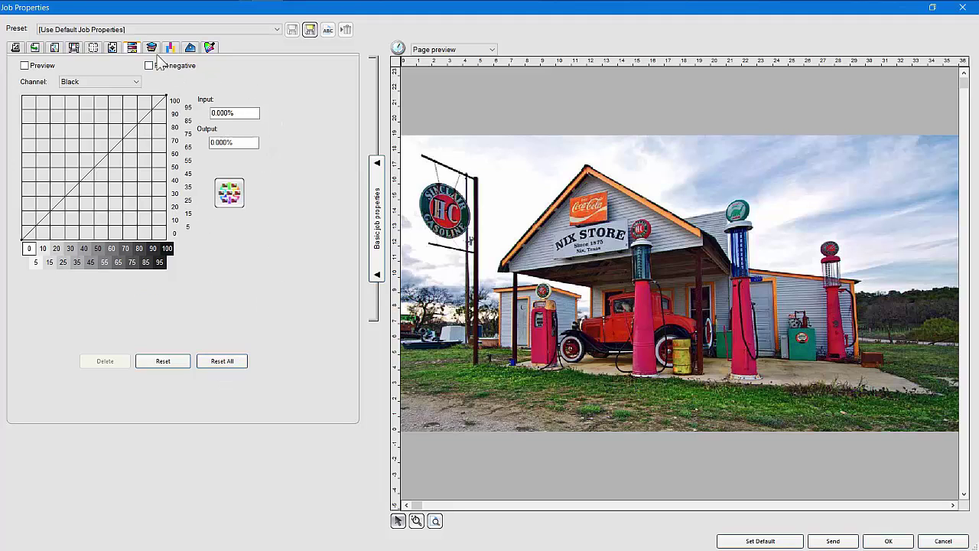
Try printing the job as color separations, and switch the separations off again.
{"action": "left_click", "coordinate": [152, 49]}
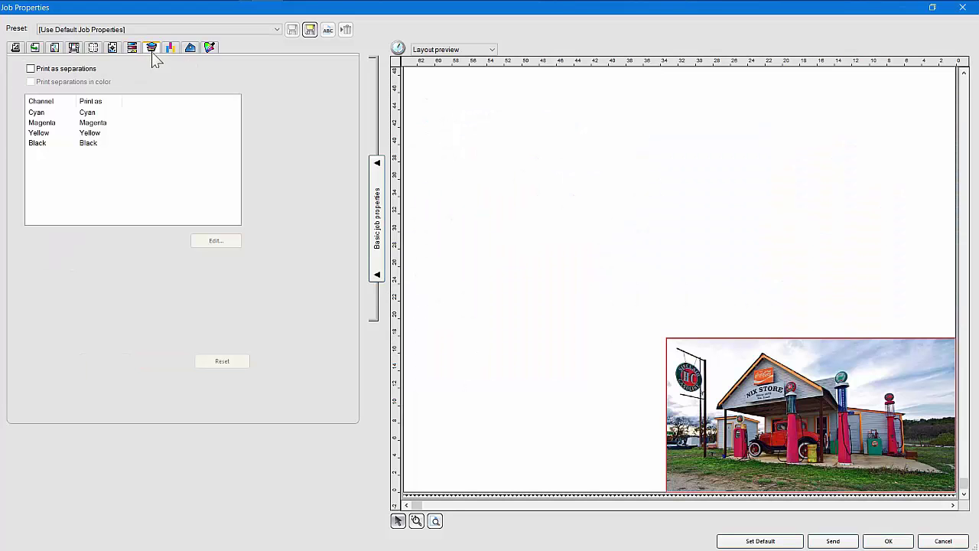
{"action": "left_click", "coordinate": [31, 69]}
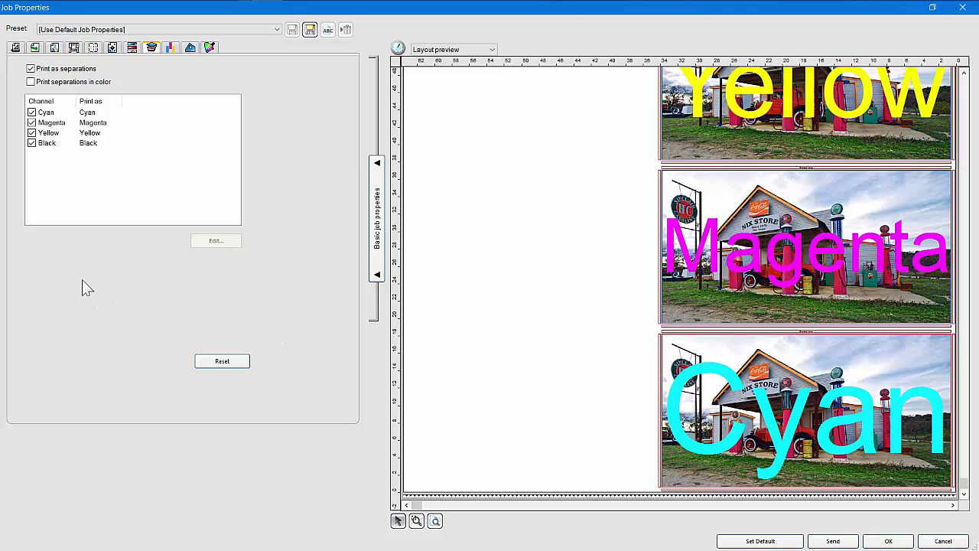
{"action": "left_click", "coordinate": [31, 68]}
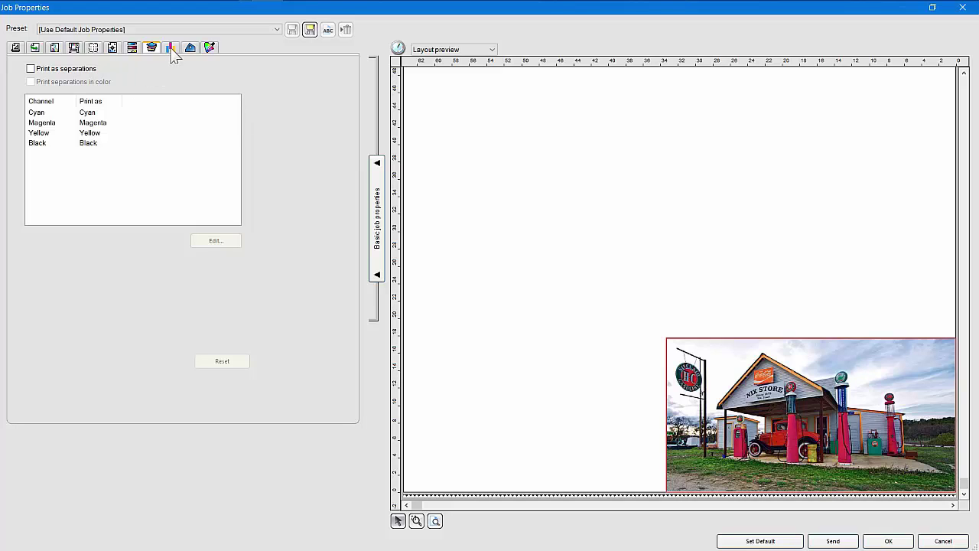
Shrink the image to about 12 in wide, try step and repeat with horizontal mirroring, and switch both options off again.
{"action": "left_click", "coordinate": [676, 365]}
{"action": "left_click_drag", "start_coordinate": [670, 341], "coordinate": [848, 435]}
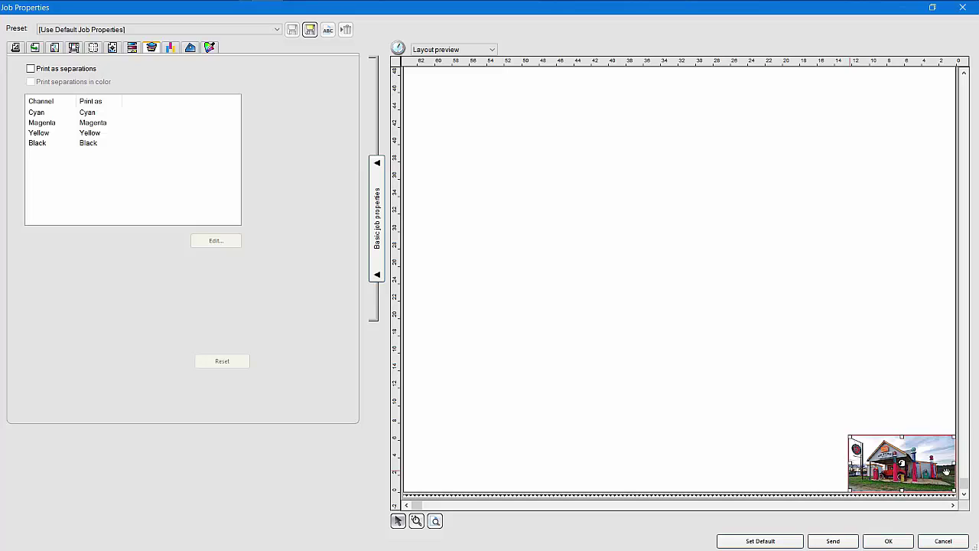
{"action": "left_click", "coordinate": [173, 49]}
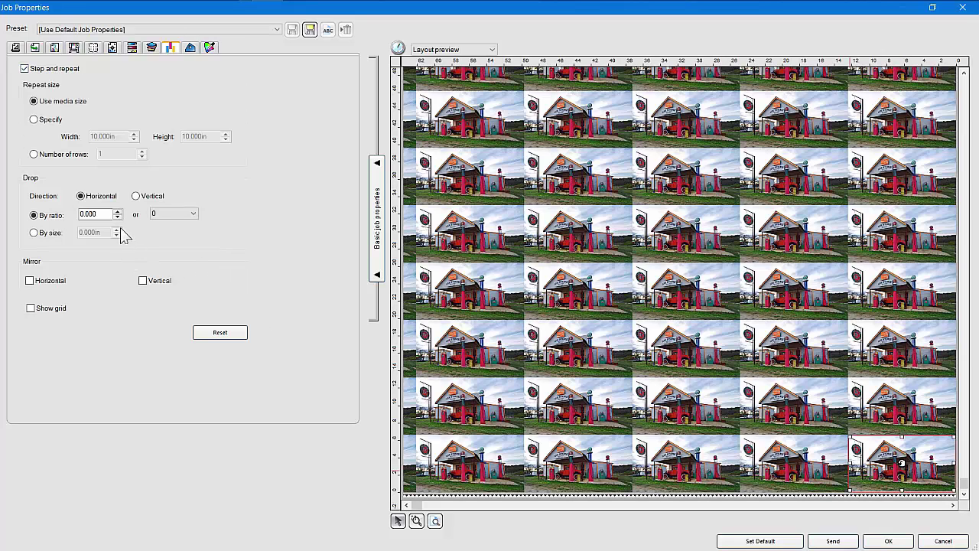
{"action": "left_click", "coordinate": [30, 281]}
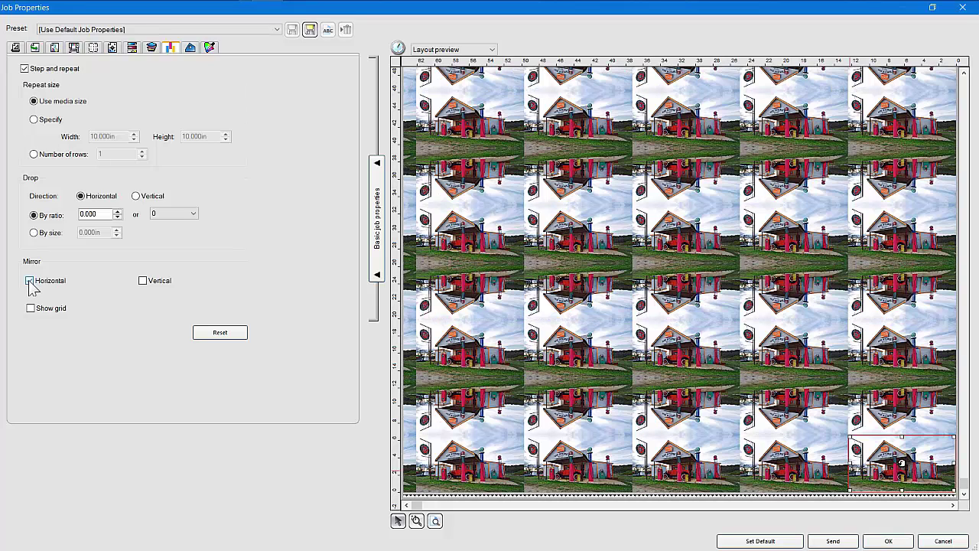
{"action": "left_click", "coordinate": [47, 283]}
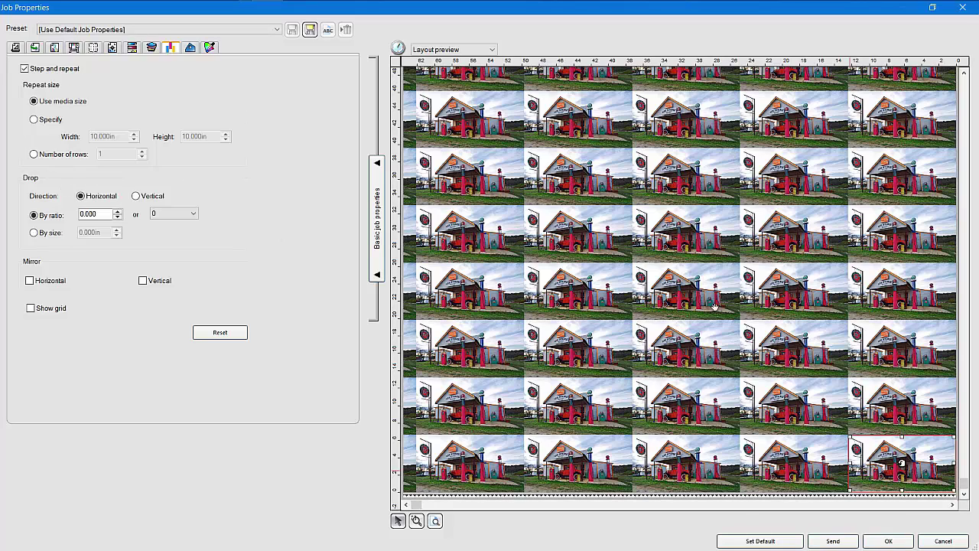
{"action": "left_click", "coordinate": [24, 68]}
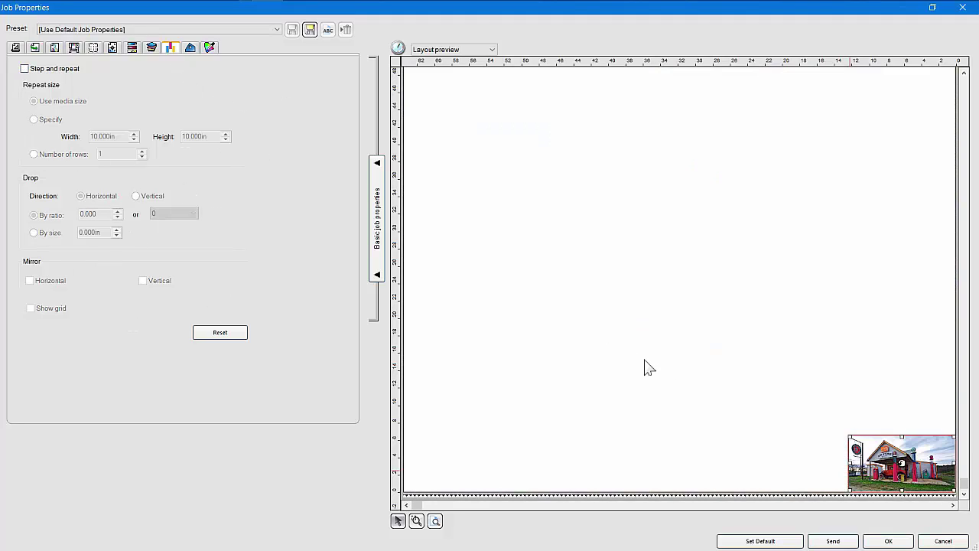
Enlarge the image in the layout to about 59 in wide and shift it slightly across the media.
{"action": "left_click_drag", "start_coordinate": [849, 437], "coordinate": [454, 221]}
{"action": "left_click_drag", "start_coordinate": [680, 372], "coordinate": [666, 374]}
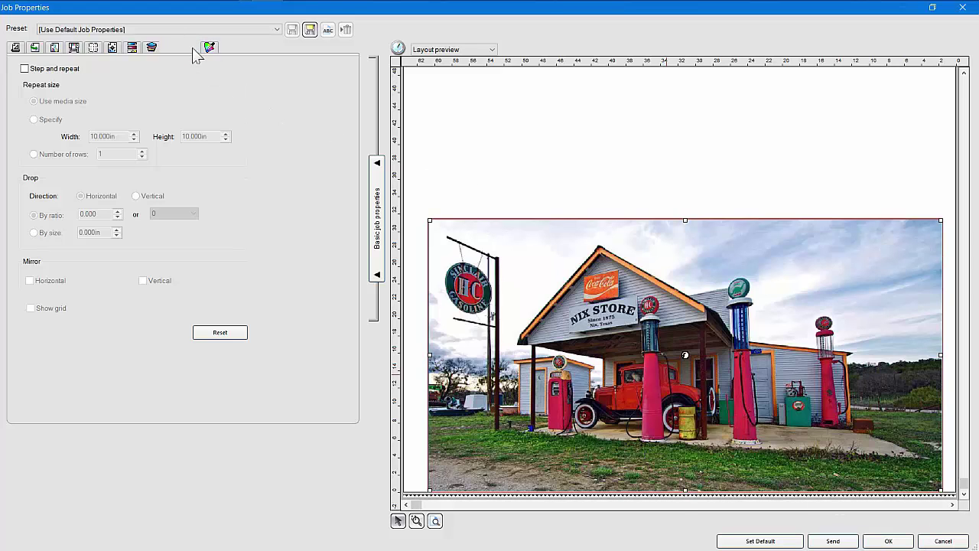
Turn on grommets, a fold with a frame, and a bleed in the job's finishing options.
{"action": "left_click", "coordinate": [192, 48]}
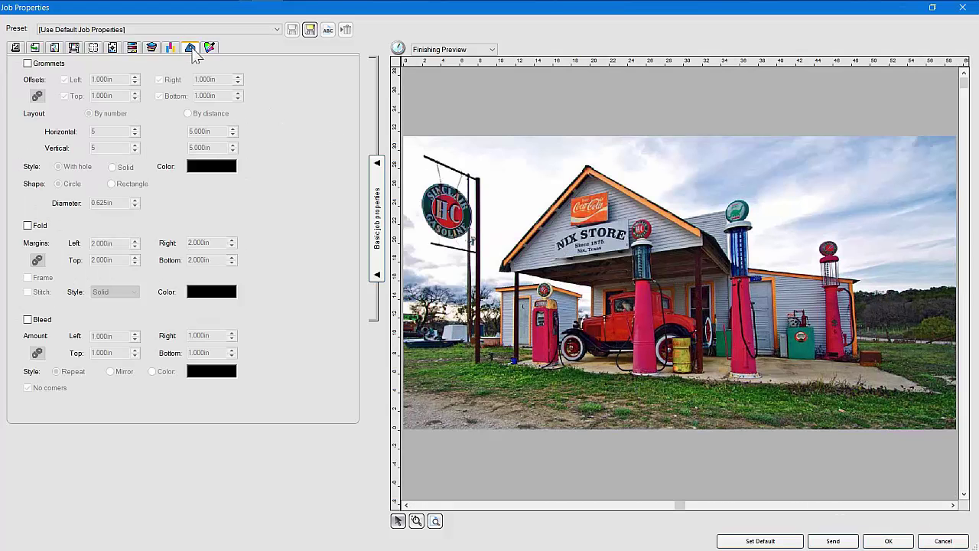
{"action": "left_click", "coordinate": [27, 65]}
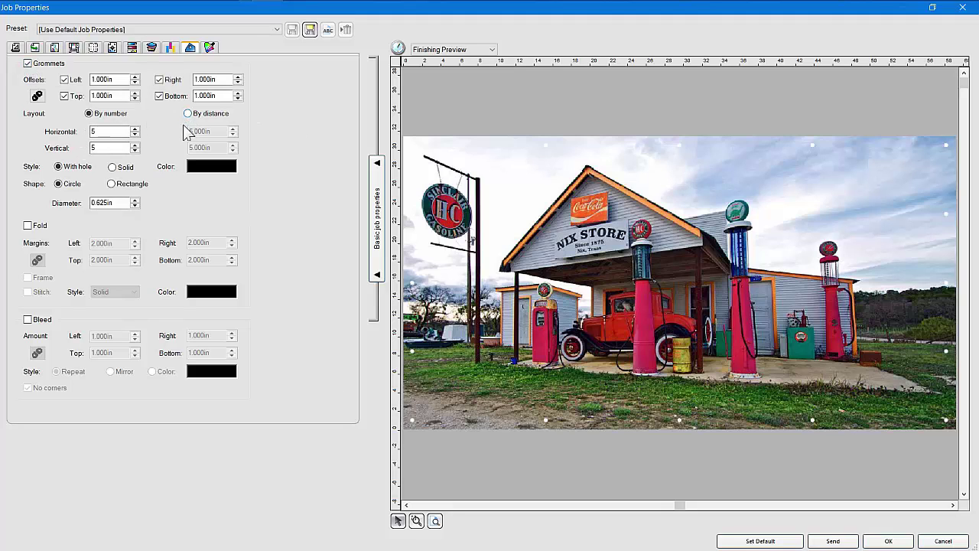
{"action": "left_click", "coordinate": [27, 226]}
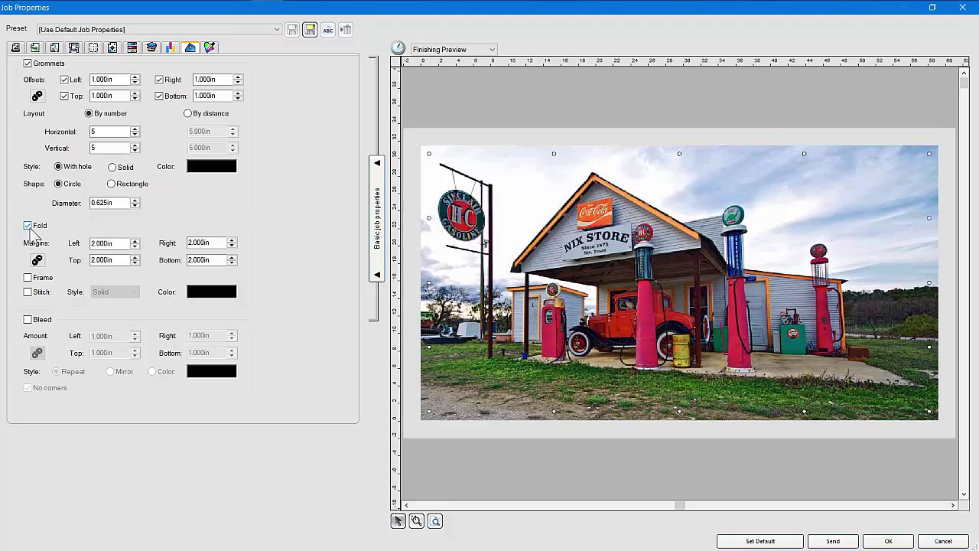
{"action": "left_click", "coordinate": [28, 319]}
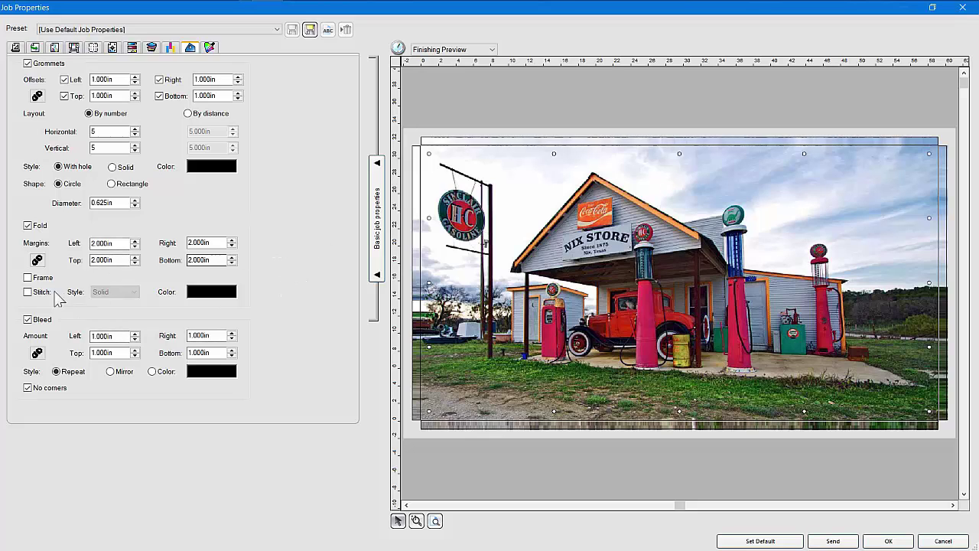
{"action": "left_click", "coordinate": [28, 277]}
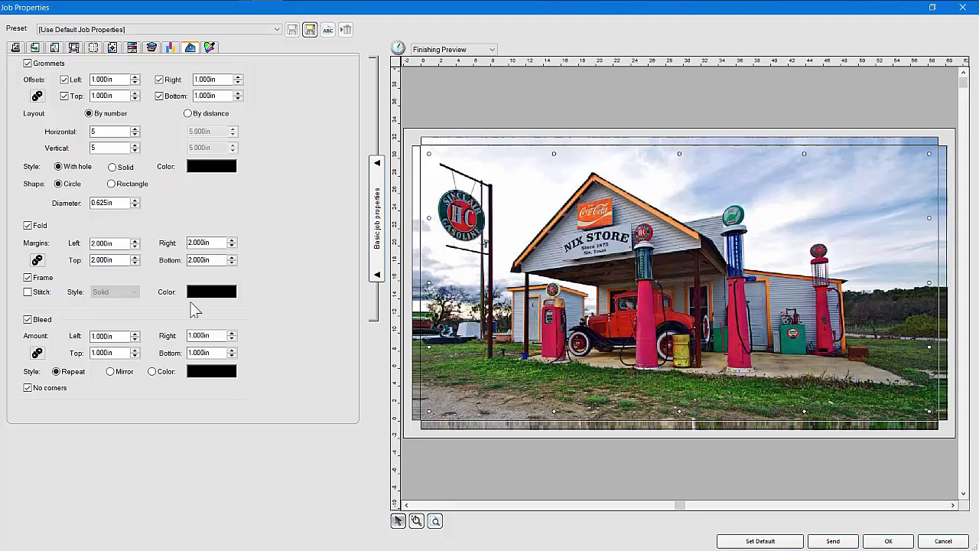
Switch the grommets, fold and bleed off again.
{"action": "left_click", "coordinate": [27, 64]}
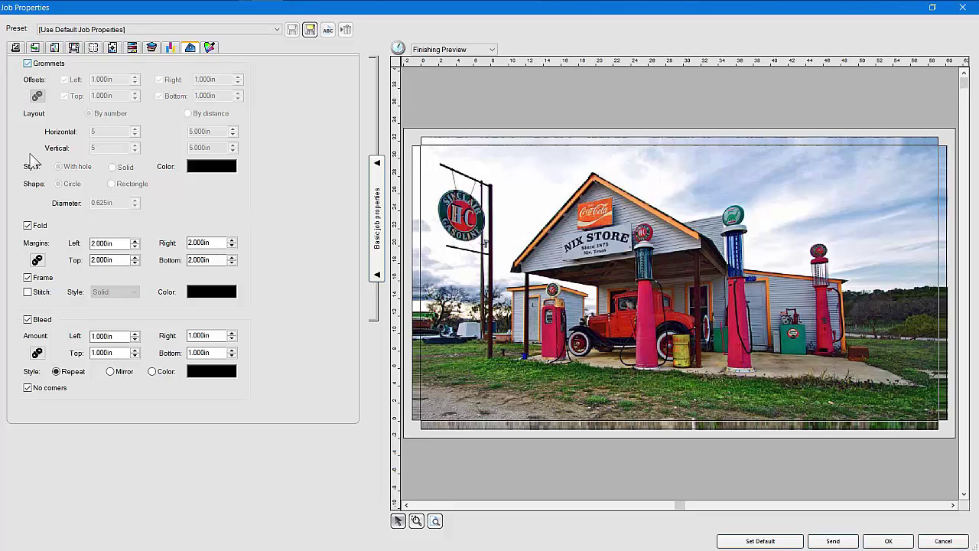
{"action": "left_click", "coordinate": [28, 277]}
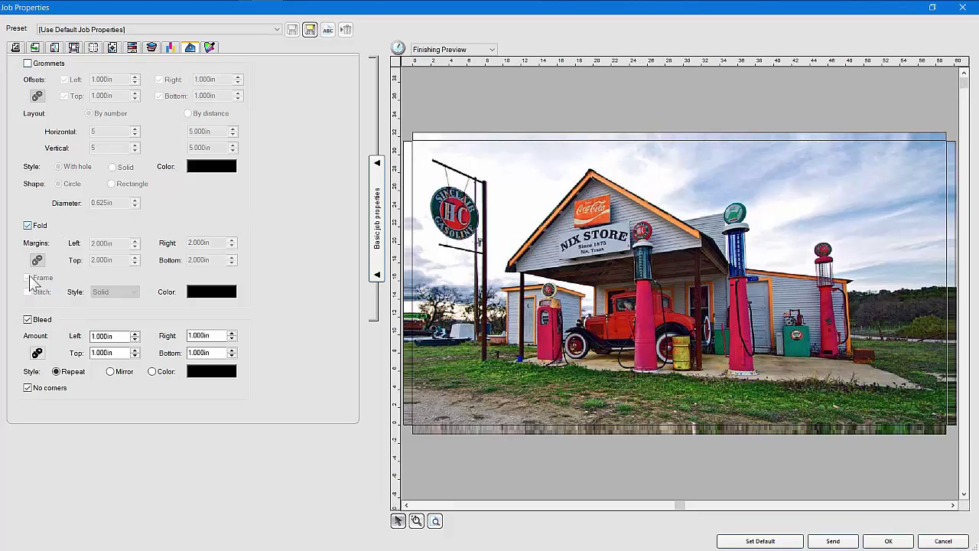
{"action": "left_click", "coordinate": [27, 320]}
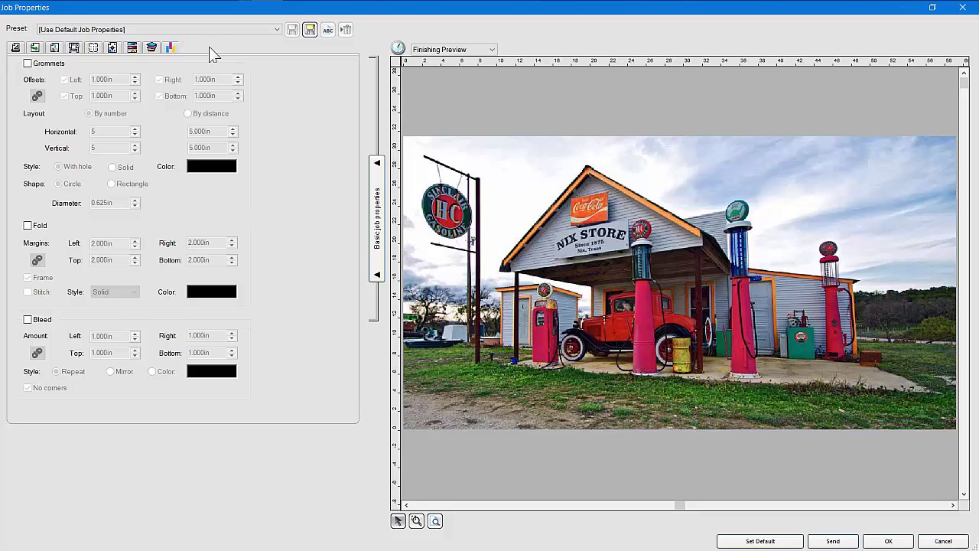
Open the color replacement mapping for RGB 5, 13, 24, try RGB as its output color space, and discard the change.
{"action": "left_click", "coordinate": [209, 47]}
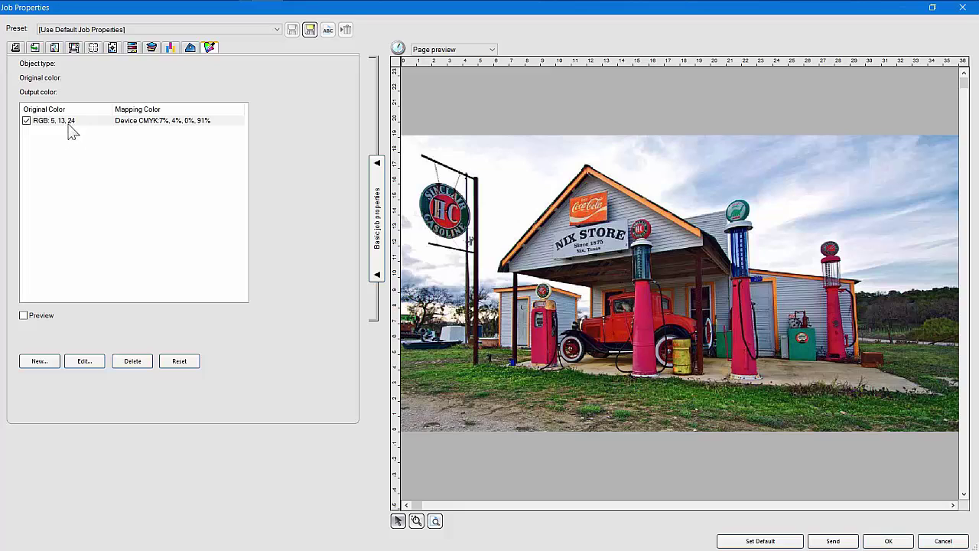
{"action": "left_click", "coordinate": [84, 361]}
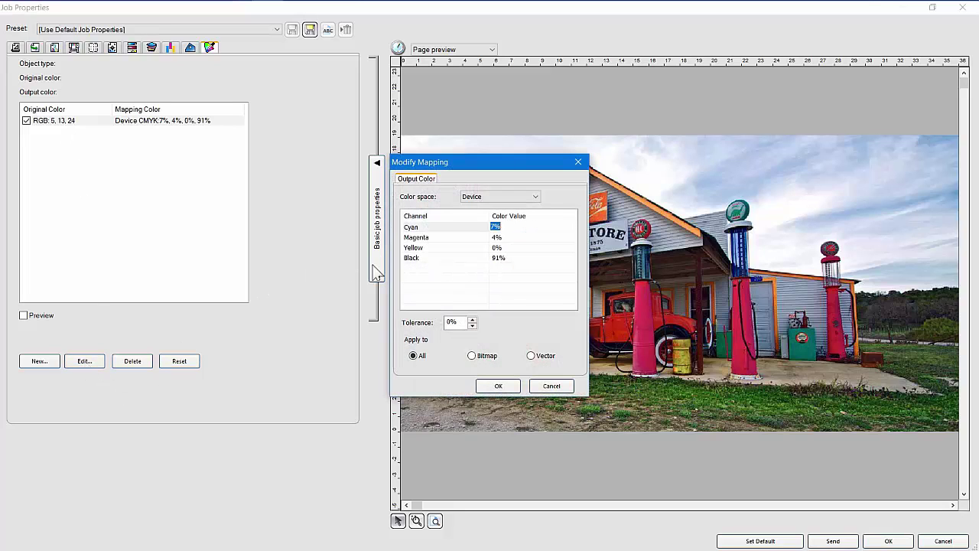
{"action": "left_click", "coordinate": [487, 196]}
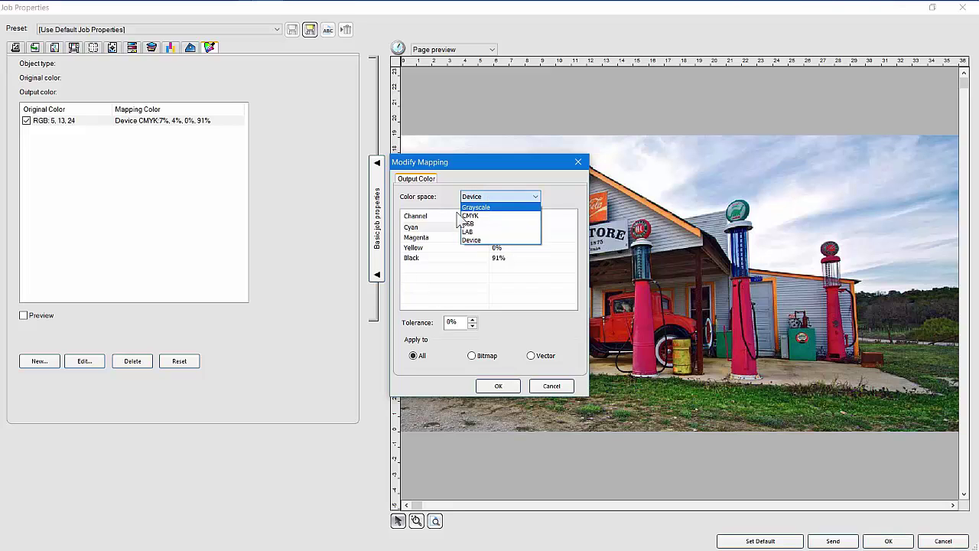
{"action": "left_click", "coordinate": [472, 229]}
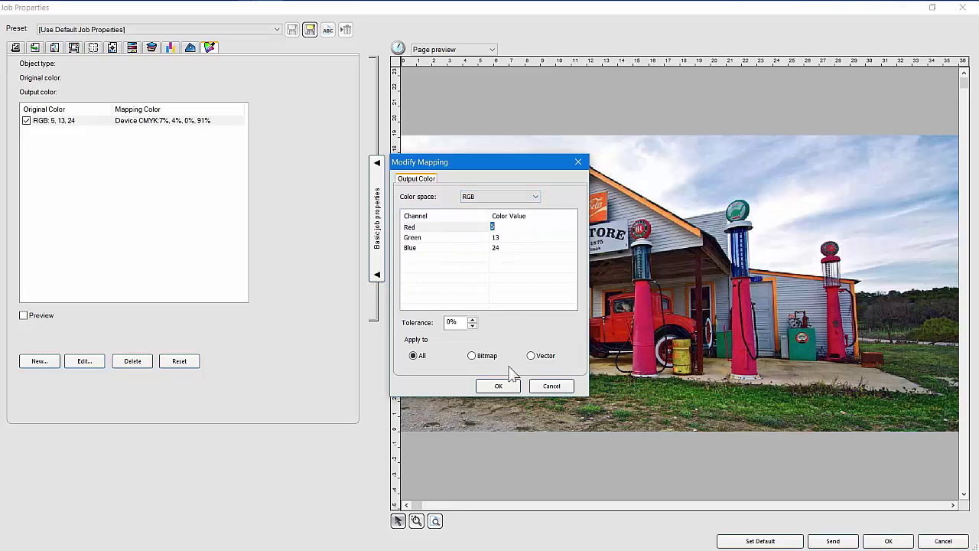
{"action": "left_click", "coordinate": [551, 387]}
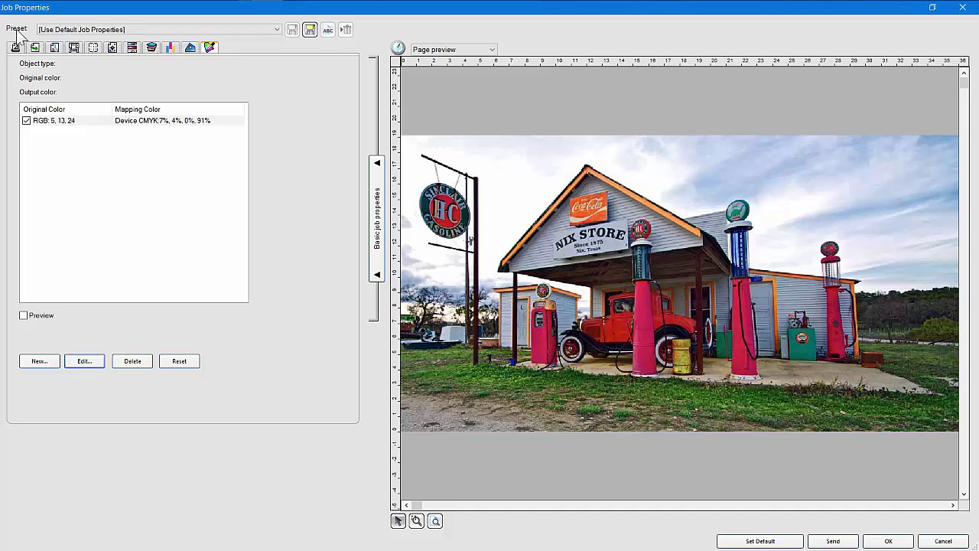
Shrink the job to about 21.6 x 11.5 in in the layout and place it about 21.4 in from the media edge.
{"action": "left_click", "coordinate": [15, 48]}
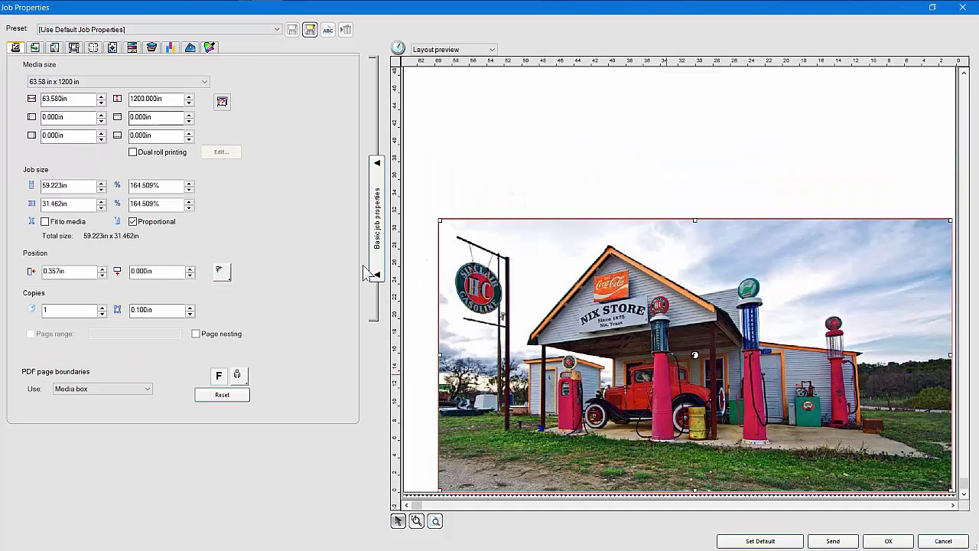
{"action": "left_click_drag", "start_coordinate": [440, 221], "coordinate": [613, 442]}
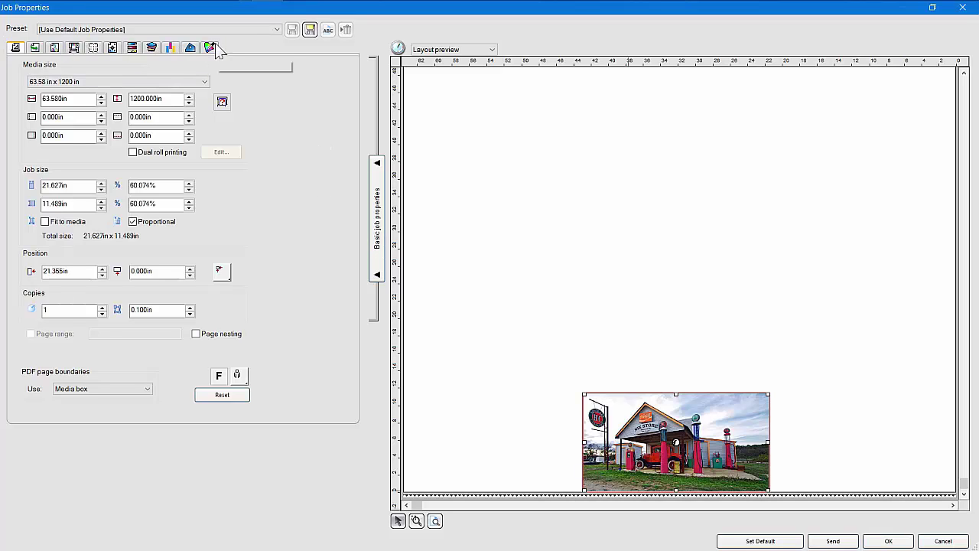
Save the settings from all job property tabs as a preset named Mutoh Presets, and close the job properties.
{"action": "left_click", "coordinate": [267, 30]}
{"action": "left_click", "coordinate": [265, 32]}
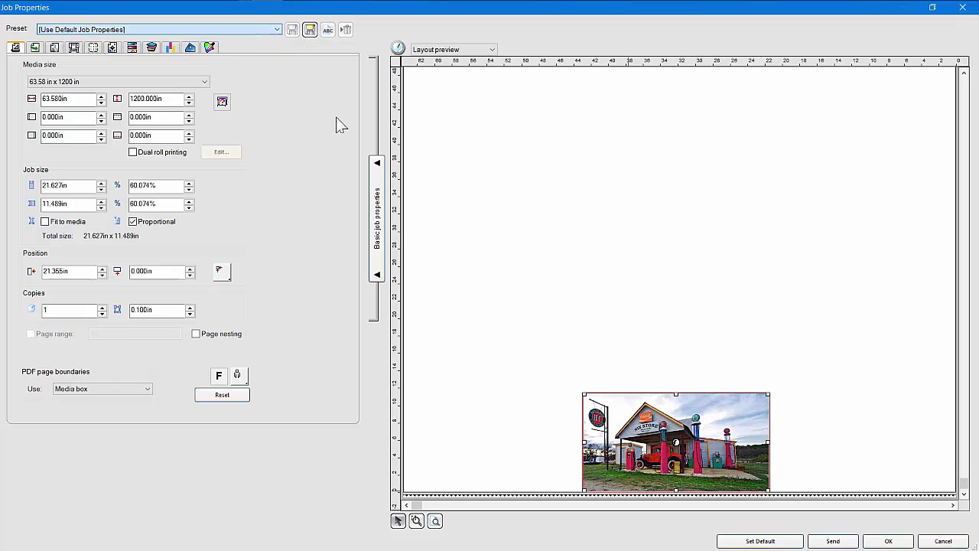
{"action": "left_click", "coordinate": [309, 29]}
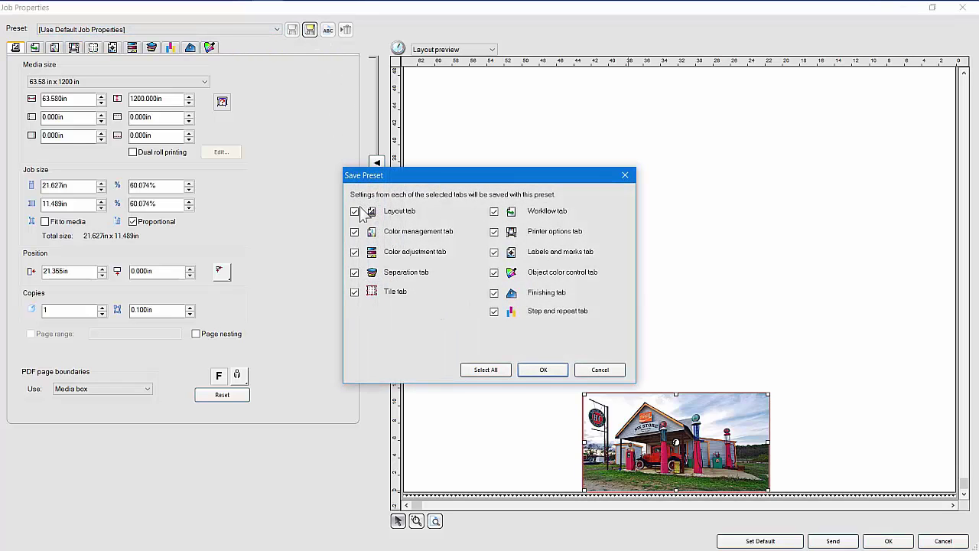
{"action": "left_click", "coordinate": [543, 370]}
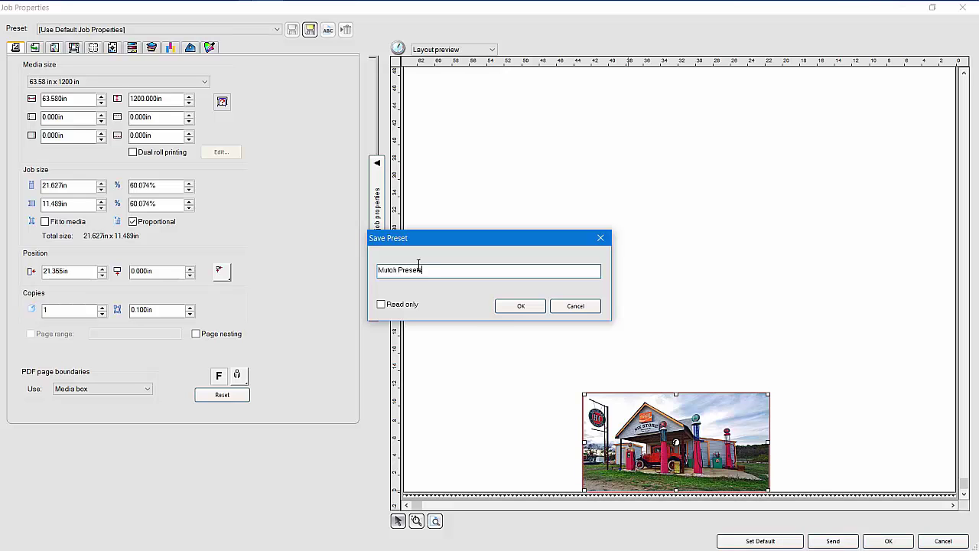
{"action": "left_click", "coordinate": [525, 310]}
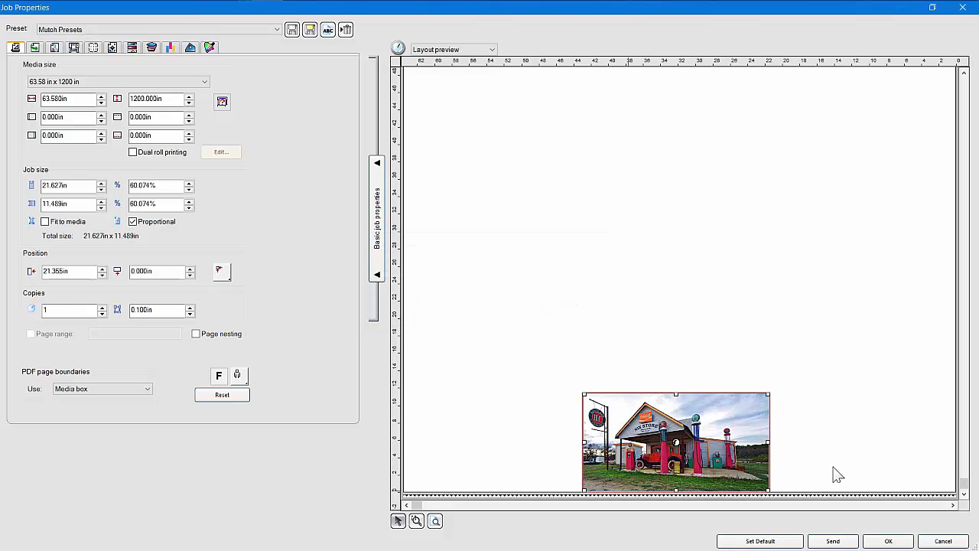
{"action": "left_click", "coordinate": [944, 541]}
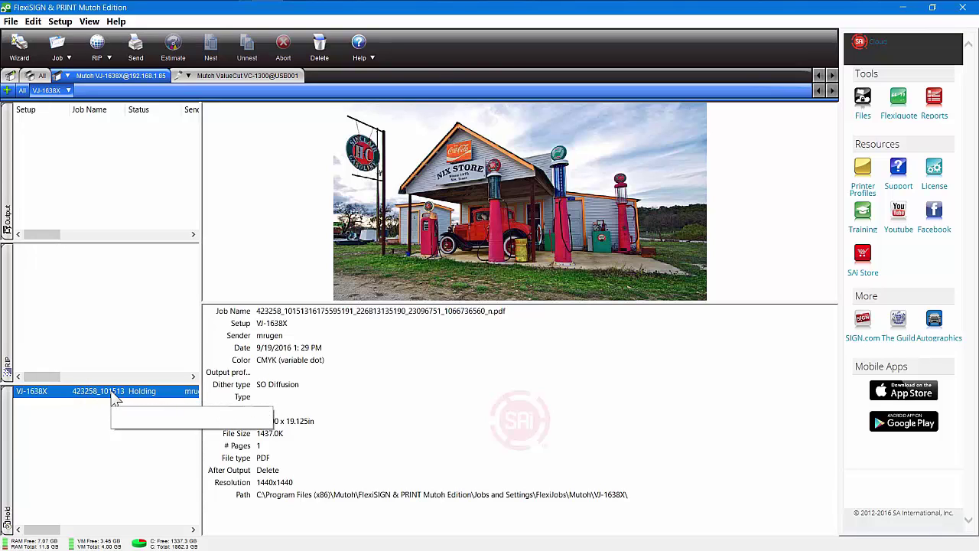
Apply the Mutoh Presets preset to the held job in its job properties and accept the change.
{"action": "double_click", "coordinate": [115, 395]}
{"action": "left_click", "coordinate": [238, 83]}
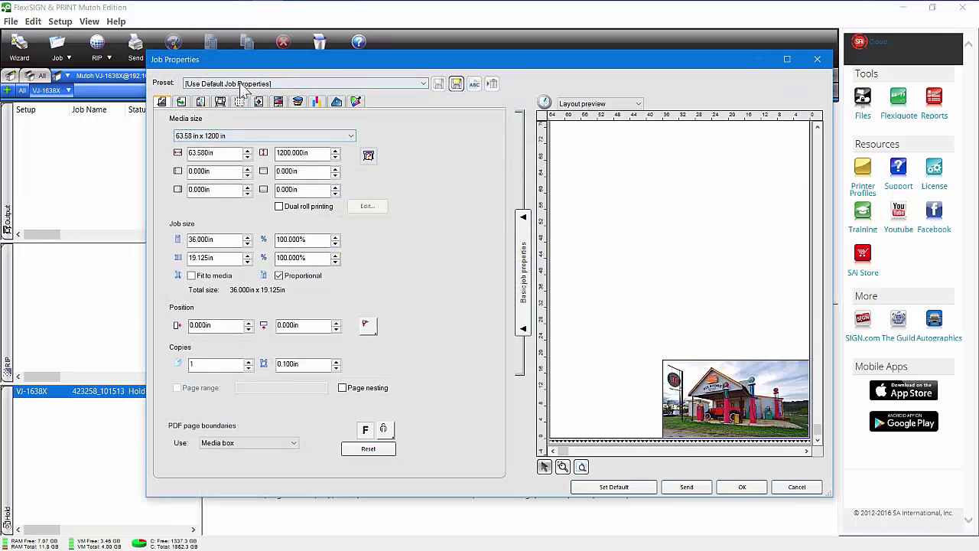
{"action": "left_click", "coordinate": [222, 101]}
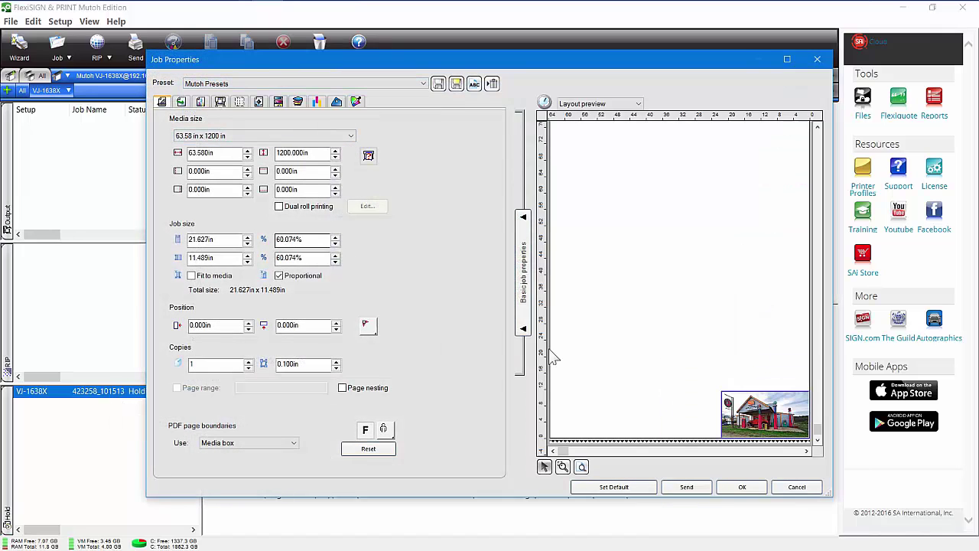
{"action": "left_click", "coordinate": [740, 488]}
Review the held job's layout settings under the Mutoh Presets preset and leave the job properties without changes.
{"action": "double_click", "coordinate": [158, 395]}
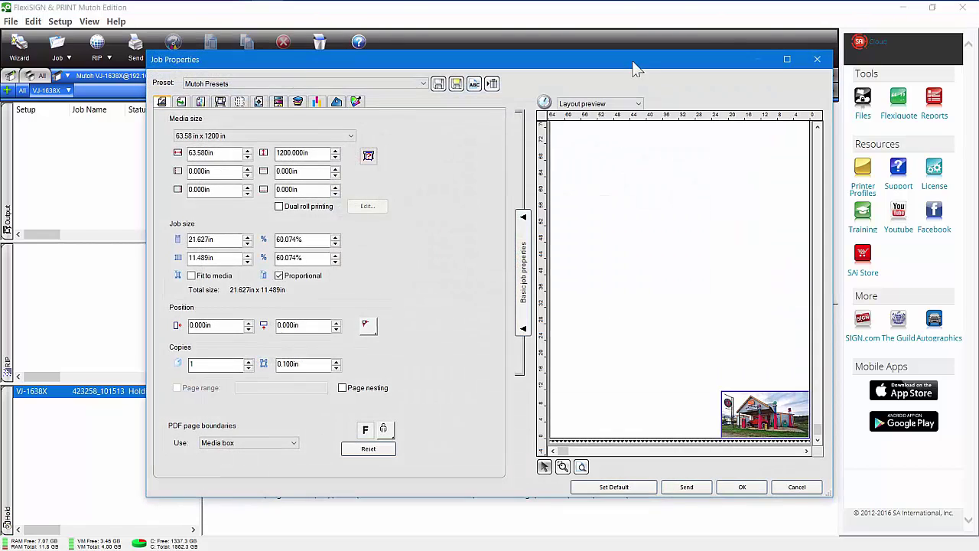
{"action": "double_click", "coordinate": [634, 65]}
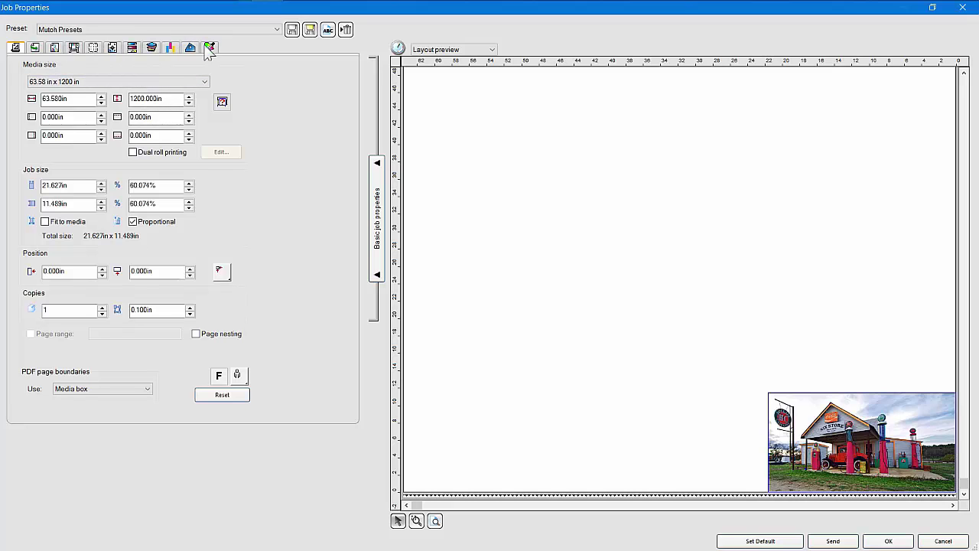
{"action": "left_click", "coordinate": [943, 541]}
{"action": "left_click", "coordinate": [106, 433]}
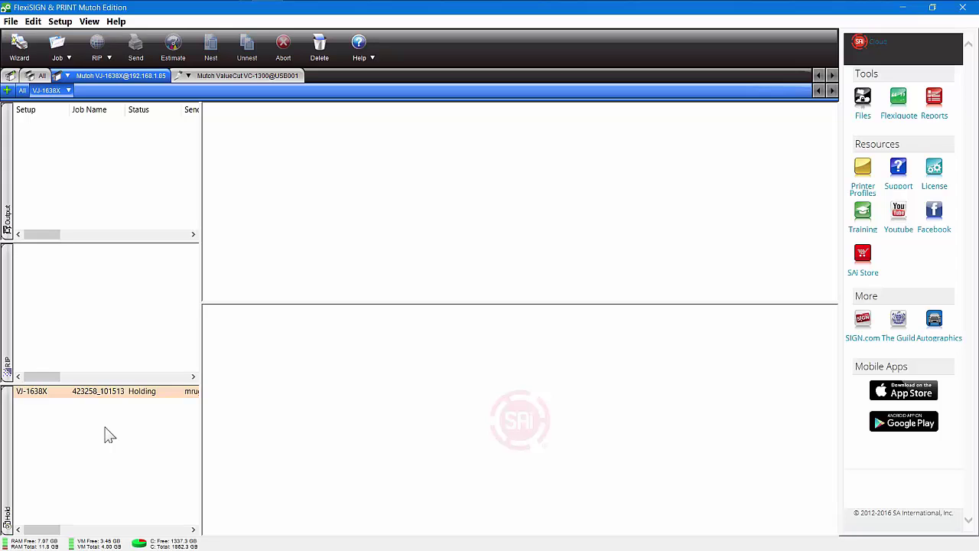
Review the VJ-1638X setup properties, including the after-receive action and the desktop driver option, and close them.
{"action": "left_click", "coordinate": [138, 393]}
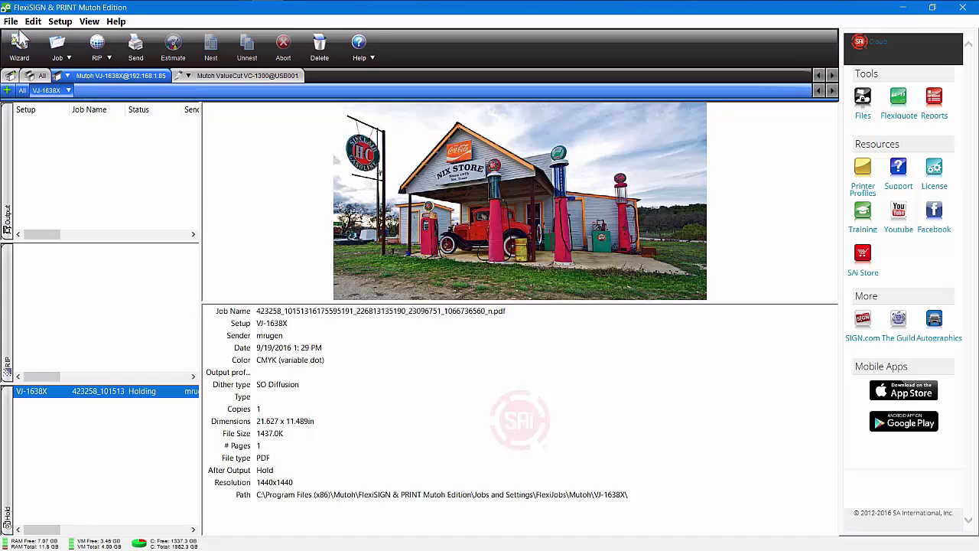
{"action": "left_click", "coordinate": [60, 22]}
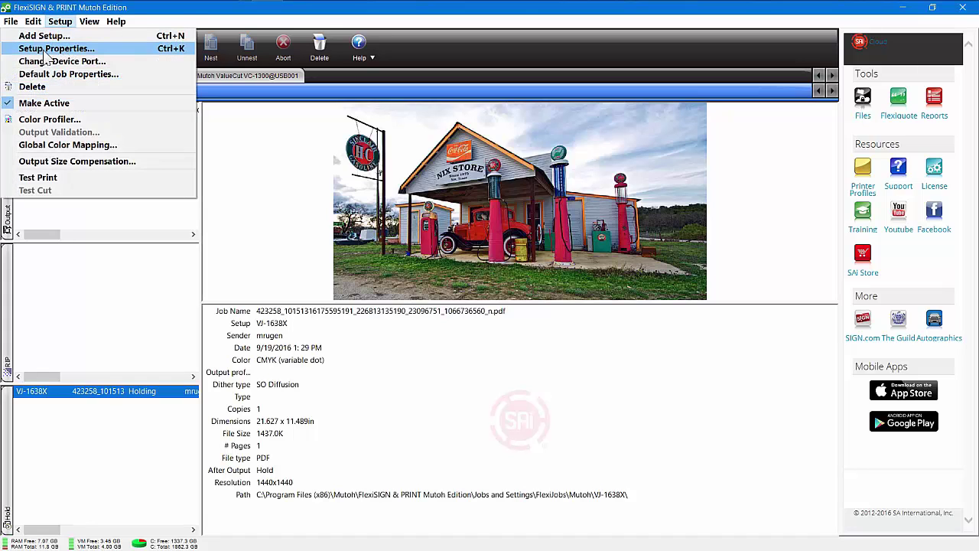
{"action": "left_click", "coordinate": [47, 49]}
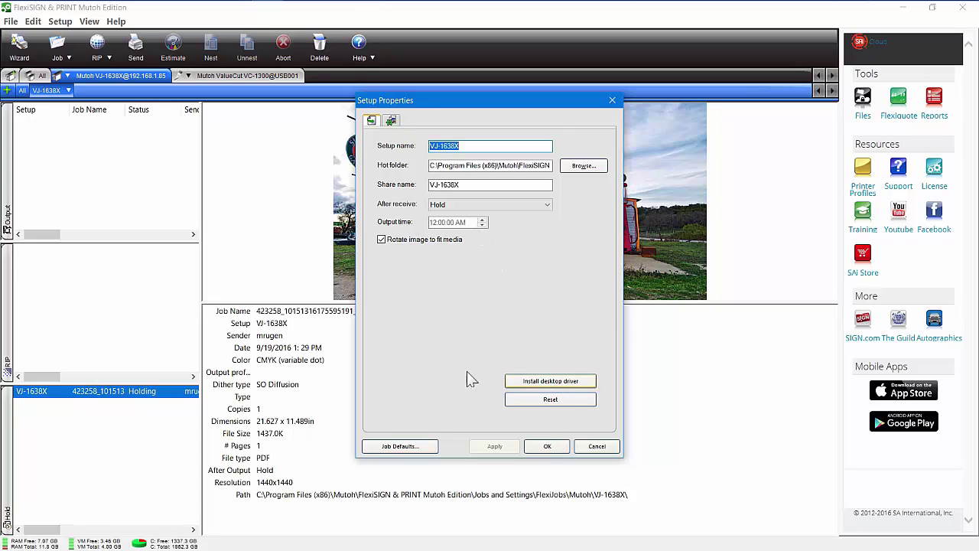
{"action": "left_click", "coordinate": [547, 447]}
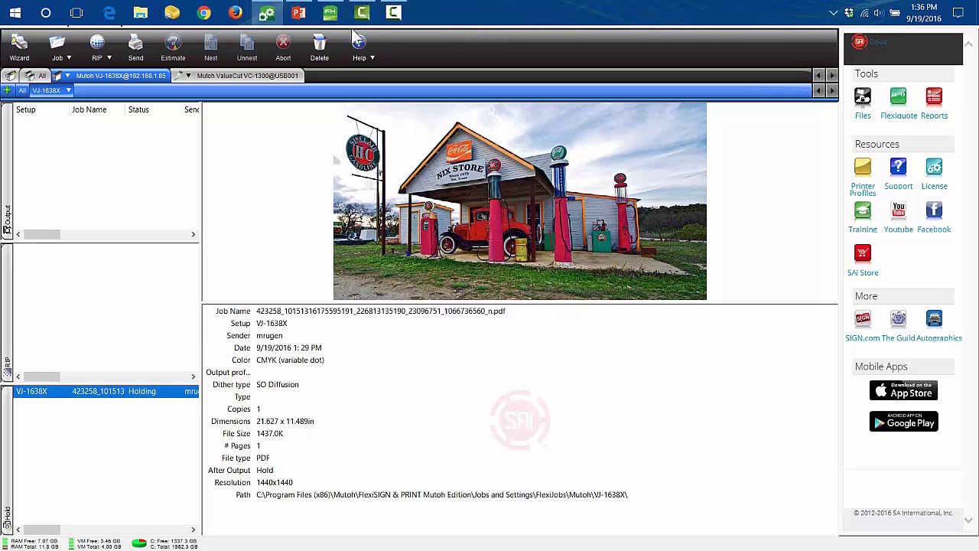
Switch to the PowerPoint presentation about Production Manager for MUTOH users, look through its slides, and return to slide 1.
{"action": "left_click", "coordinate": [298, 13]}
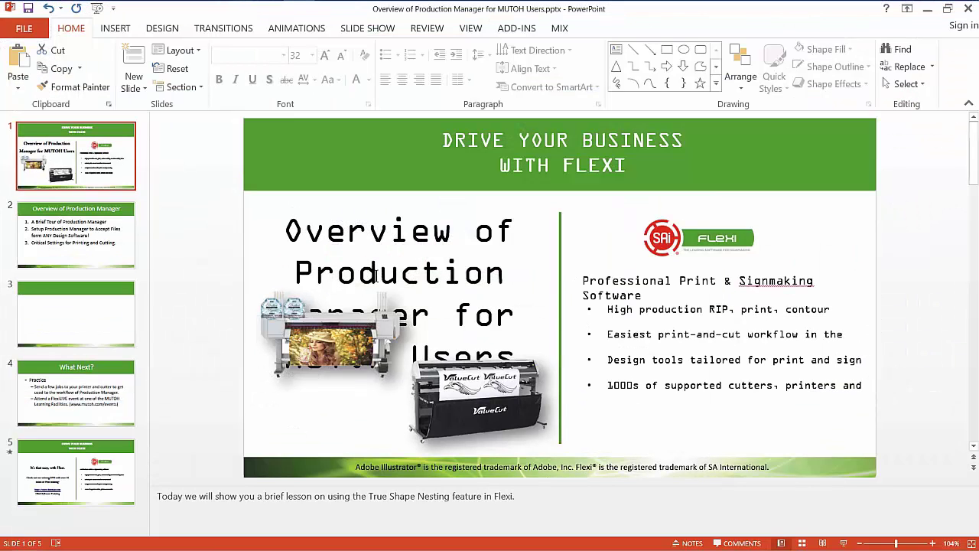
{"action": "left_click", "coordinate": [350, 230]}
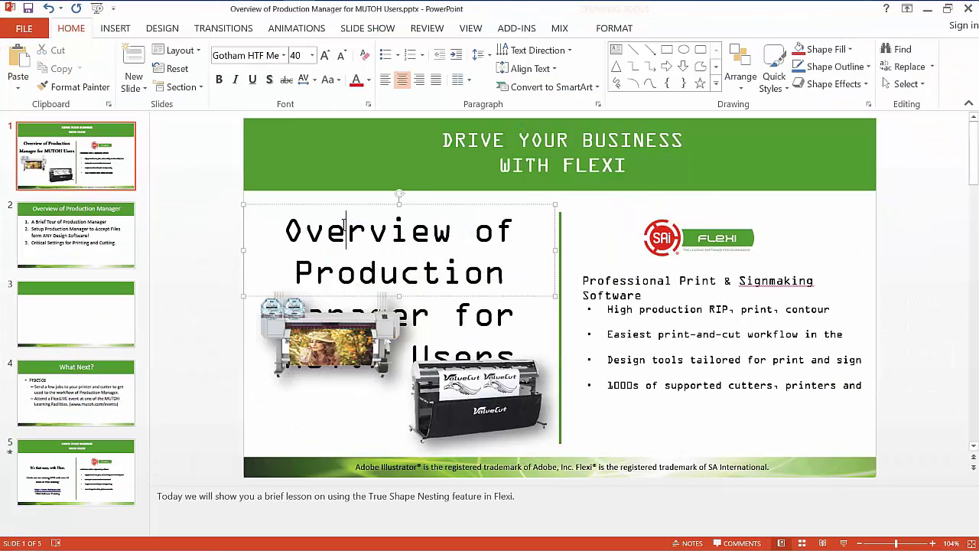
{"action": "left_click", "coordinate": [197, 142]}
{"action": "left_click", "coordinate": [71, 252]}
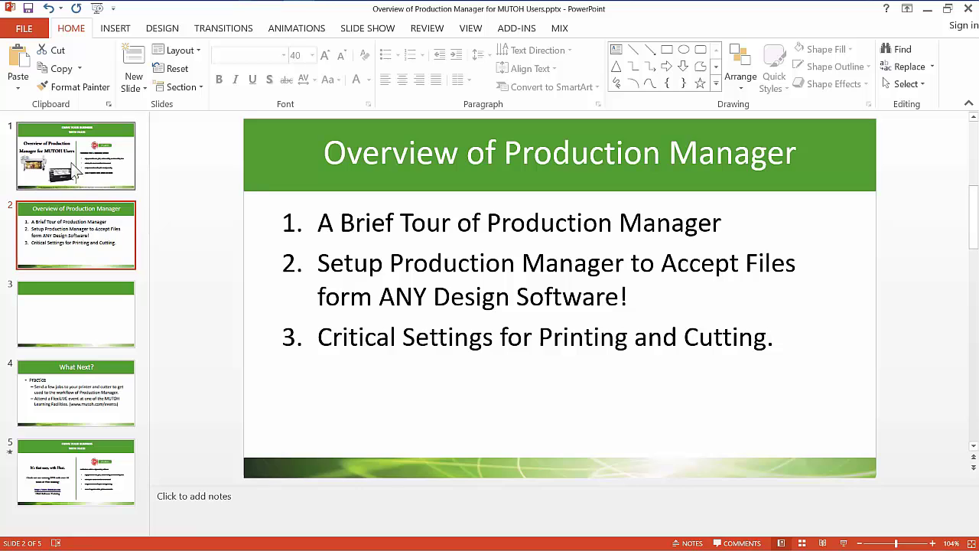
{"action": "left_click", "coordinate": [73, 165]}
{"action": "left_click", "coordinate": [247, 252]}
{"action": "left_click", "coordinate": [117, 398]}
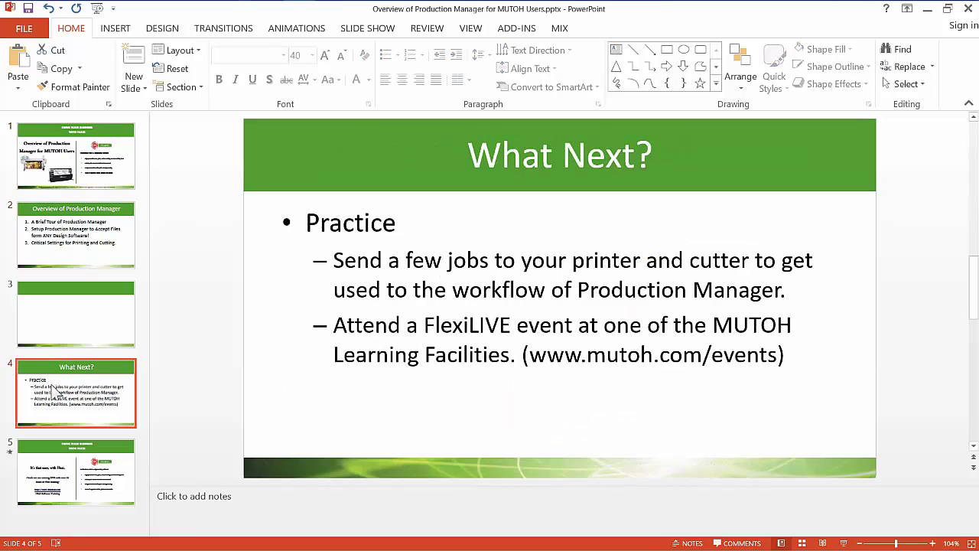
{"action": "left_click", "coordinate": [121, 184]}
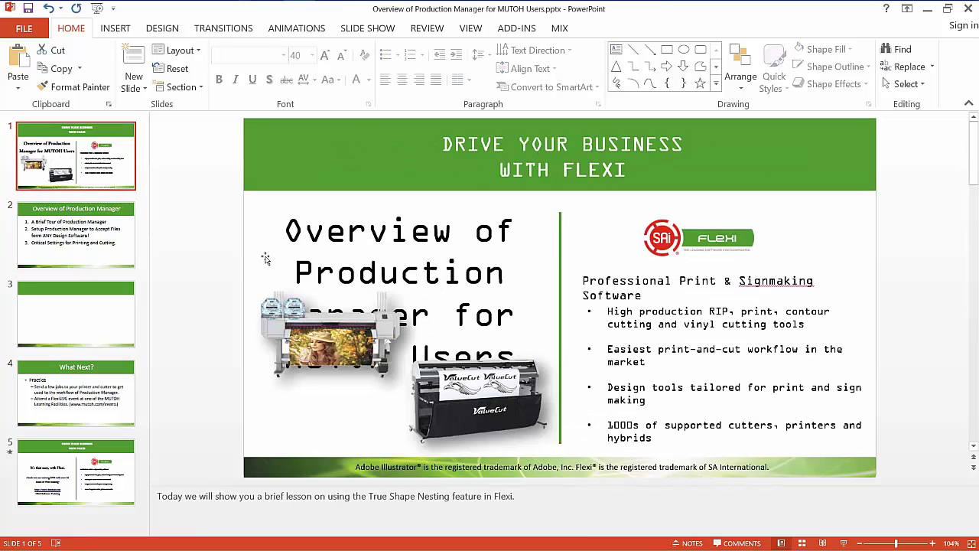
Change the font of the overview title text on slide 1 to GillSans.
{"action": "mouse_move", "coordinate": [289, 230]}
{"action": "left_mouse_down"}
{"action": "mouse_move", "coordinate": [326, 239]}
{"action": "mouse_move", "coordinate": [540, 372]}
{"action": "left_mouse_up"}
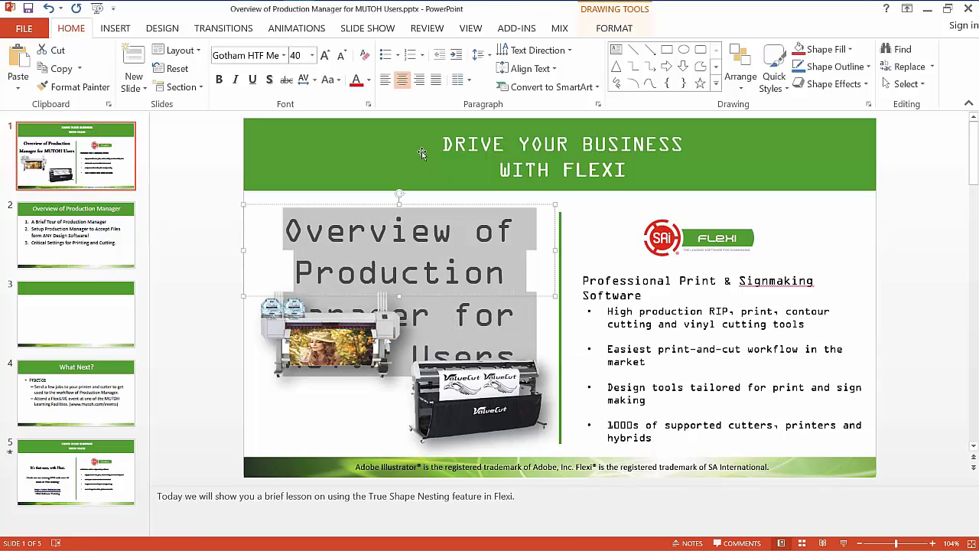
{"action": "left_click", "coordinate": [272, 55]}
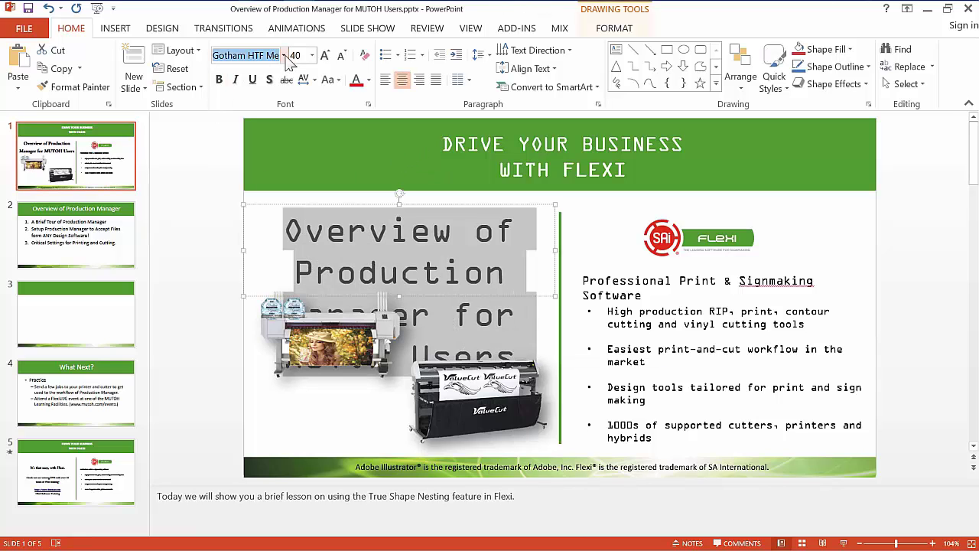
{"action": "left_click", "coordinate": [284, 55]}
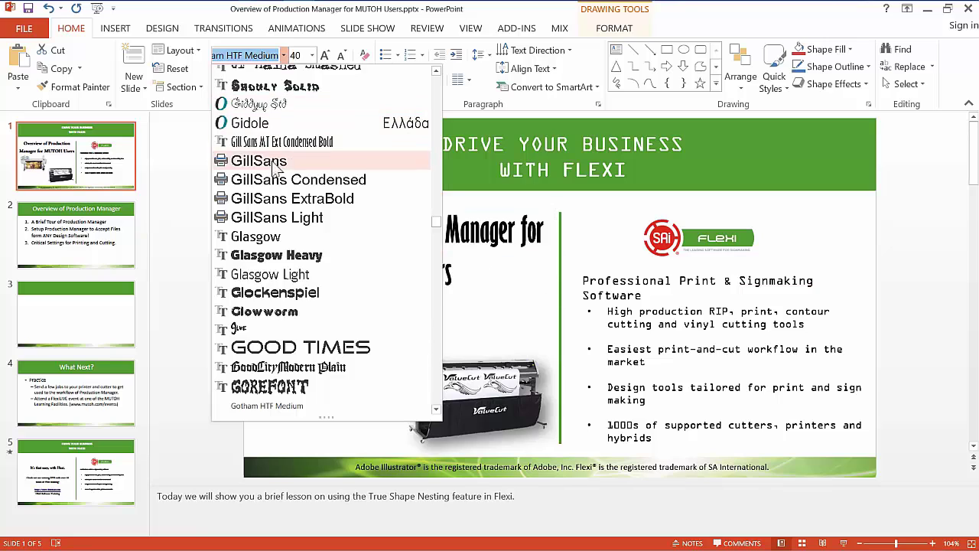
{"action": "key", "text": "Escape"}
{"action": "left_click", "coordinate": [273, 162]}
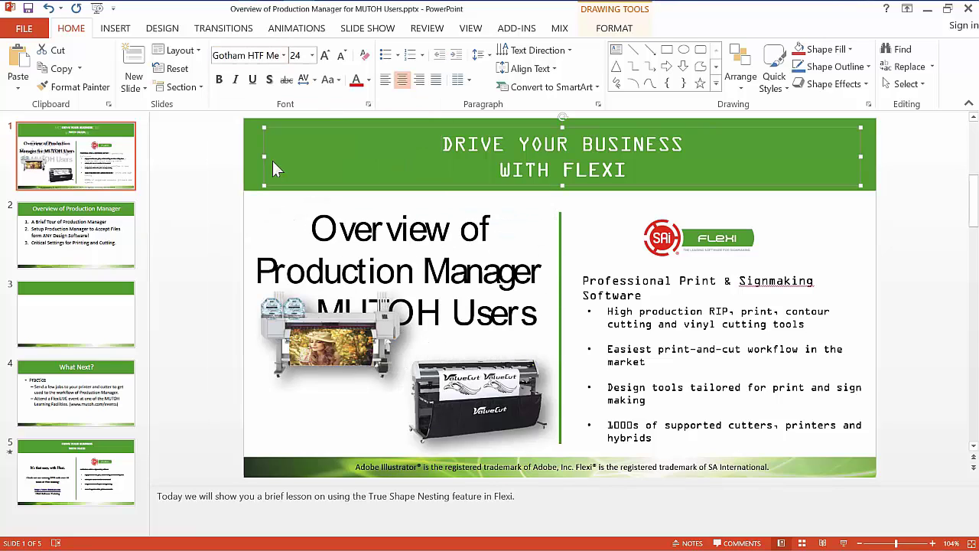
{"action": "left_click", "coordinate": [175, 299]}
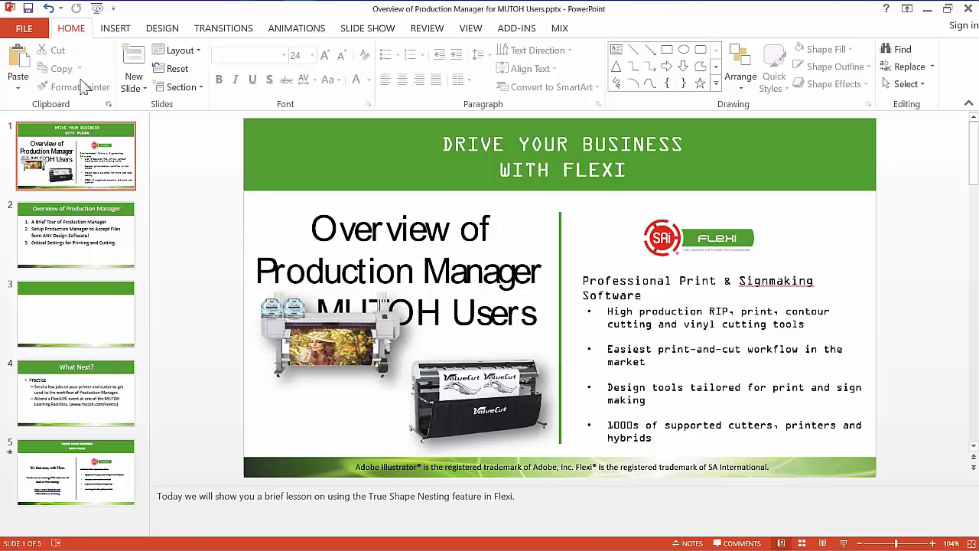
Print the current slide to the VJ-1638X printer and switch back to Production Manager.
{"action": "left_click", "coordinate": [30, 34]}
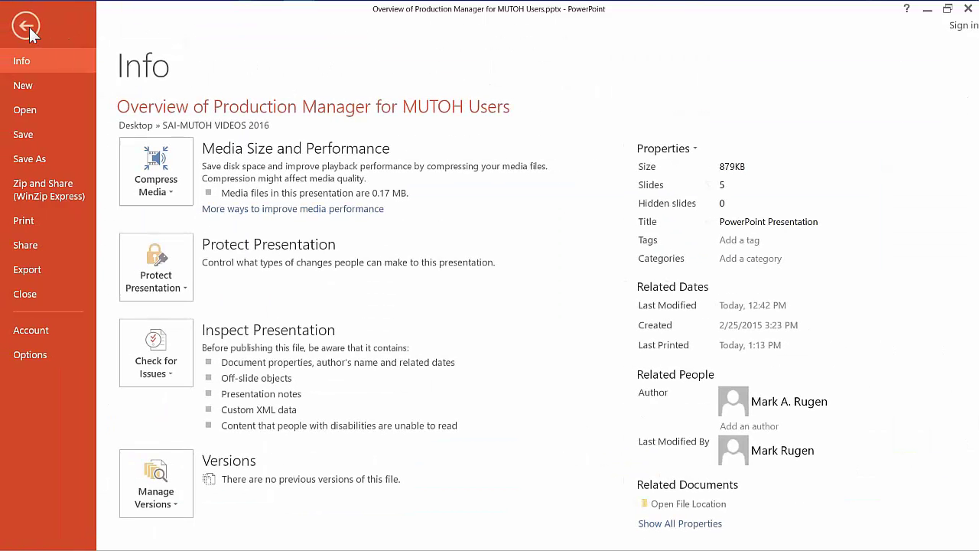
{"action": "left_click", "coordinate": [31, 227]}
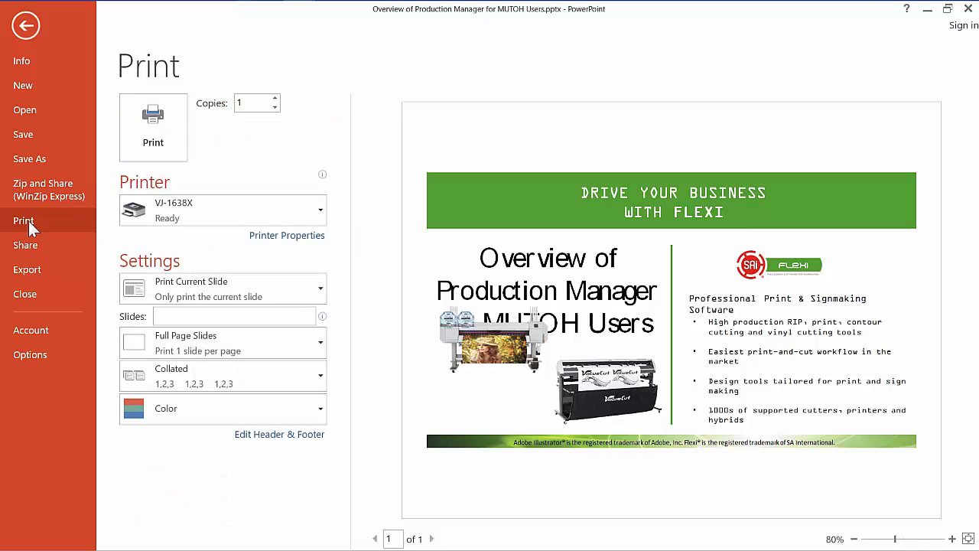
{"action": "left_click", "coordinate": [176, 214]}
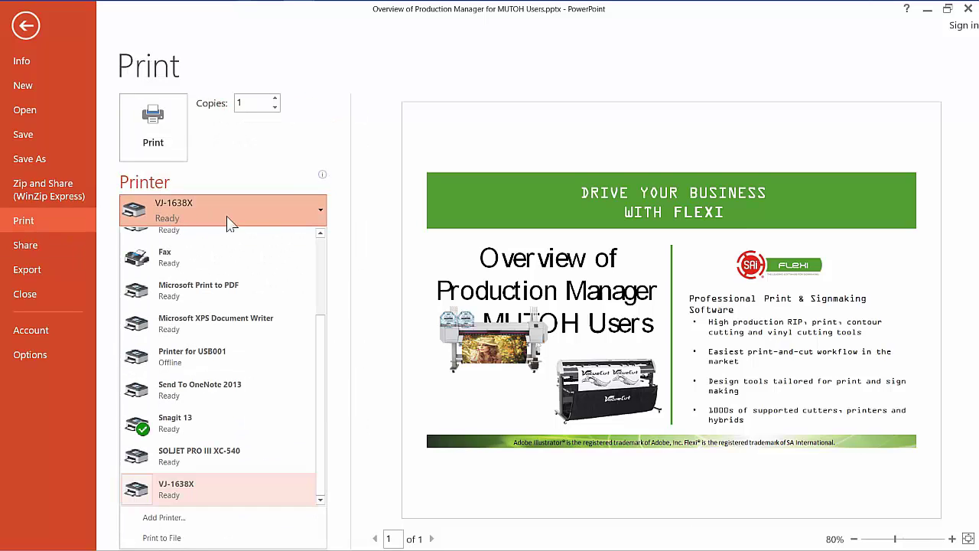
{"action": "left_click", "coordinate": [179, 488]}
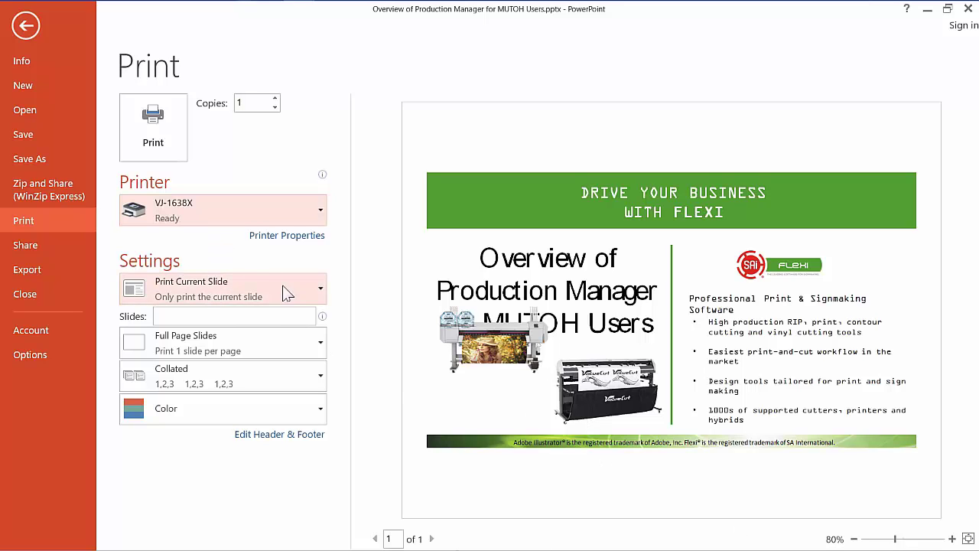
{"action": "left_click", "coordinate": [167, 136]}
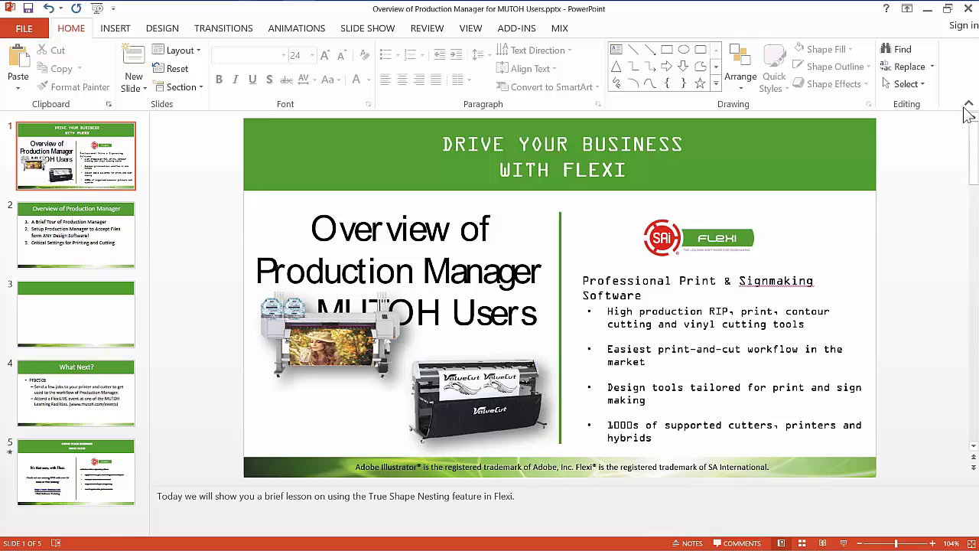
{"action": "left_click", "coordinate": [927, 9]}
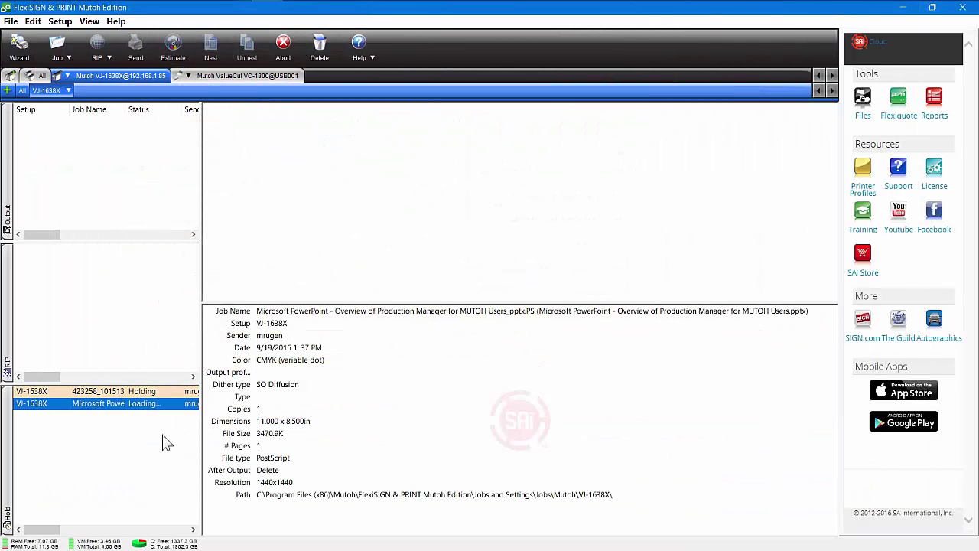
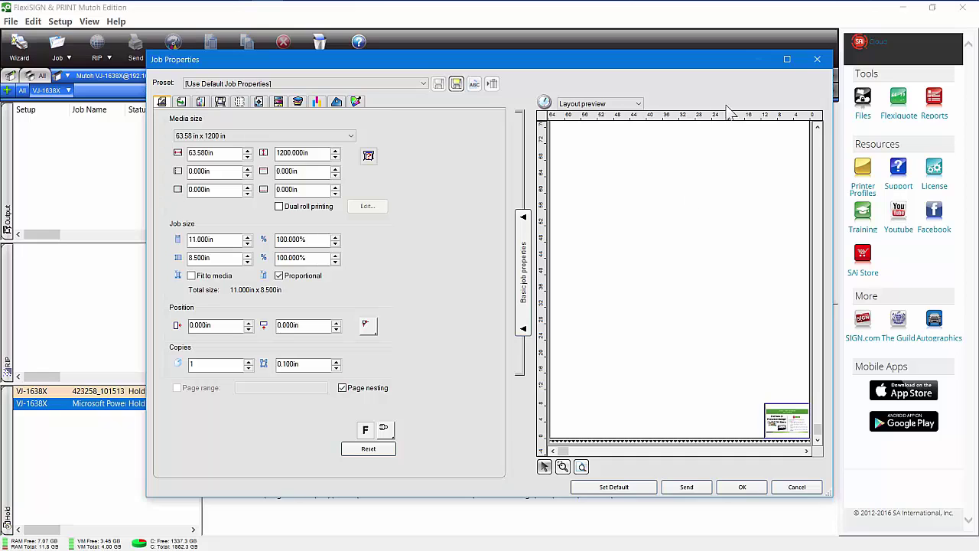
Enlarge the PowerPoint job to about 49.3 x 38.1 in in the layout and place it about 5.2 in from the media edge.
{"action": "left_click", "coordinate": [787, 59]}
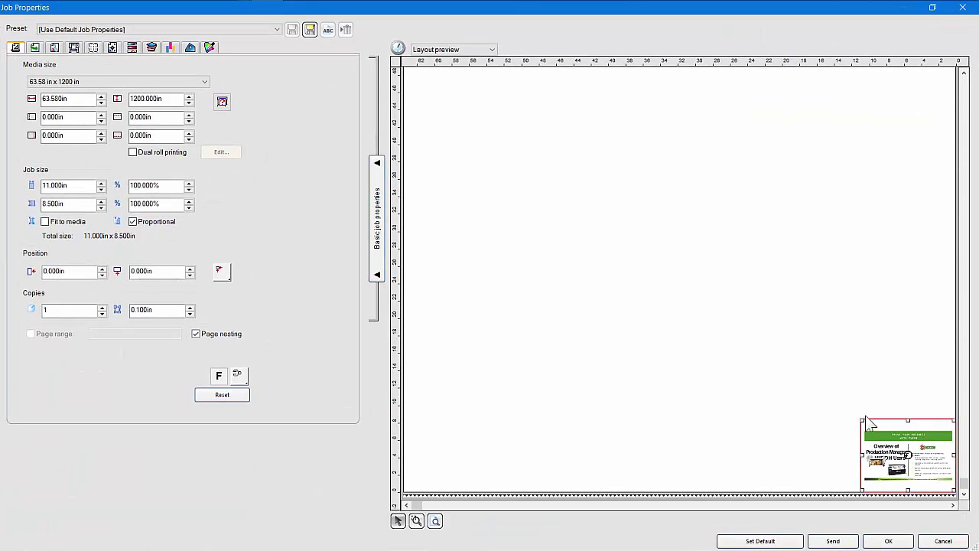
{"action": "left_click_drag", "start_coordinate": [862, 419], "coordinate": [529, 251]}
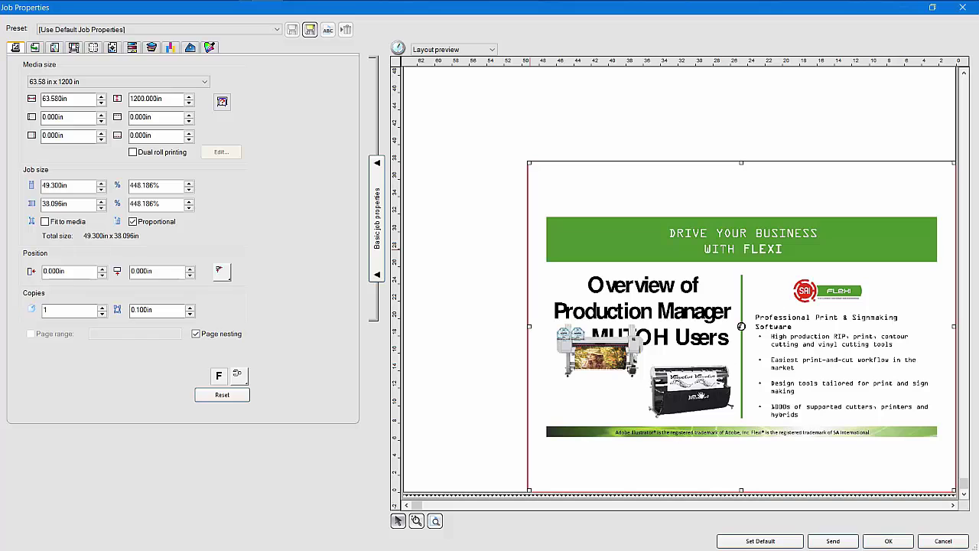
{"action": "left_click_drag", "start_coordinate": [708, 328], "coordinate": [665, 328]}
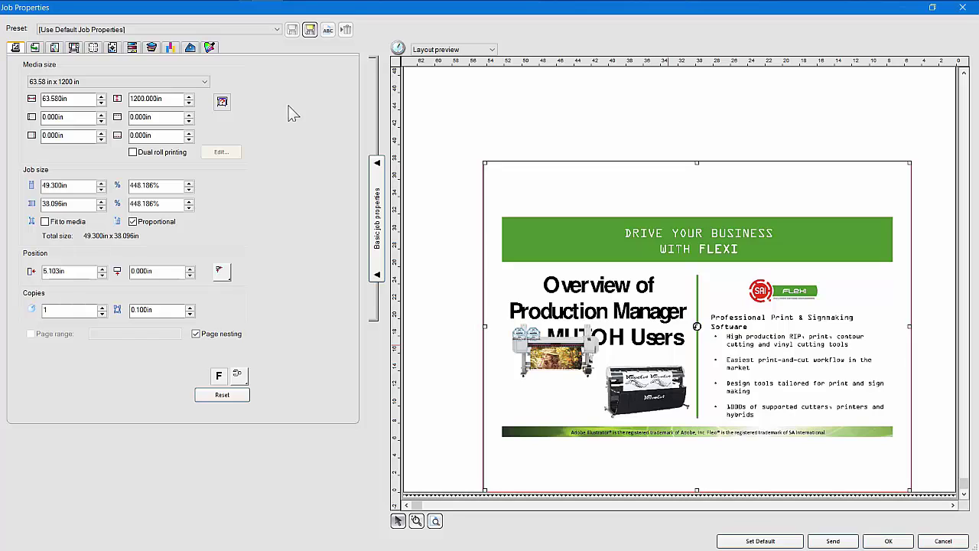
{"action": "left_click_drag", "start_coordinate": [555, 219], "coordinate": [555, 218]}
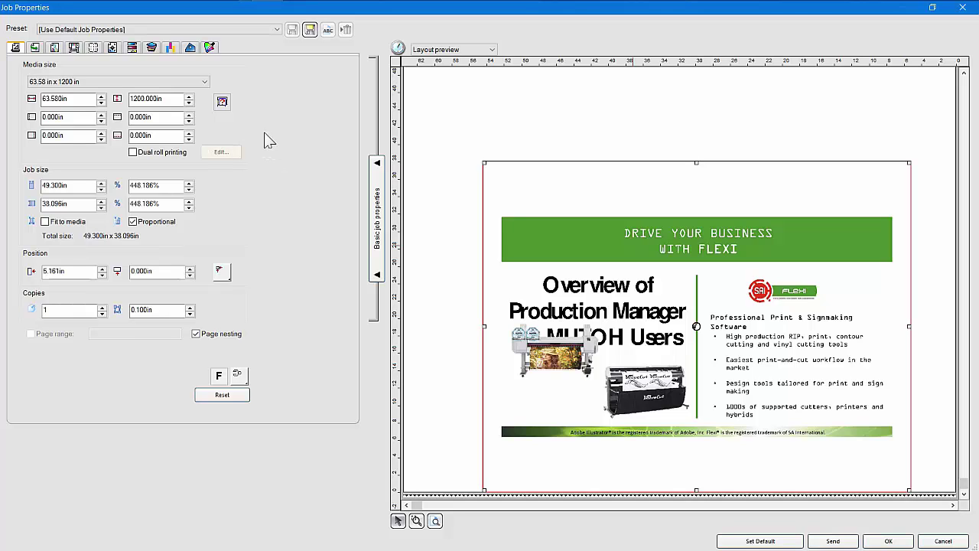
Crop the PowerPoint job in the tiling preview to about 45.0 x 25.4 in, trimming the white margins on all four sides.
{"action": "left_click", "coordinate": [92, 47]}
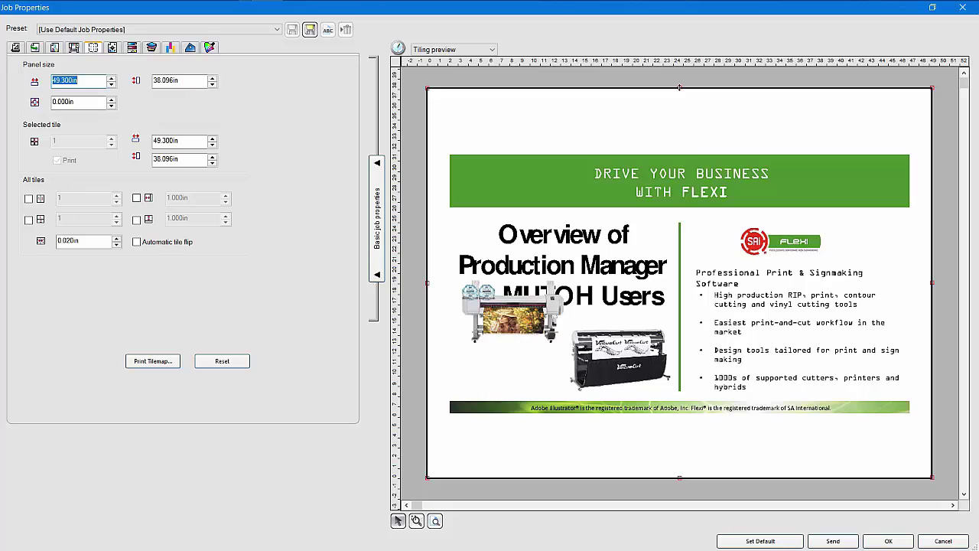
{"action": "left_click_drag", "start_coordinate": [681, 116], "coordinate": [682, 154]}
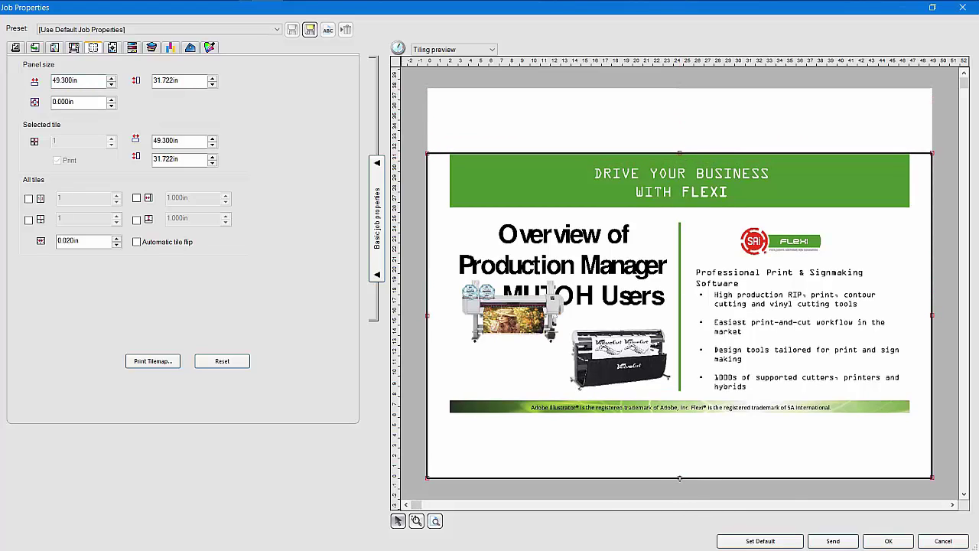
{"action": "left_click_drag", "start_coordinate": [679, 478], "coordinate": [673, 413]}
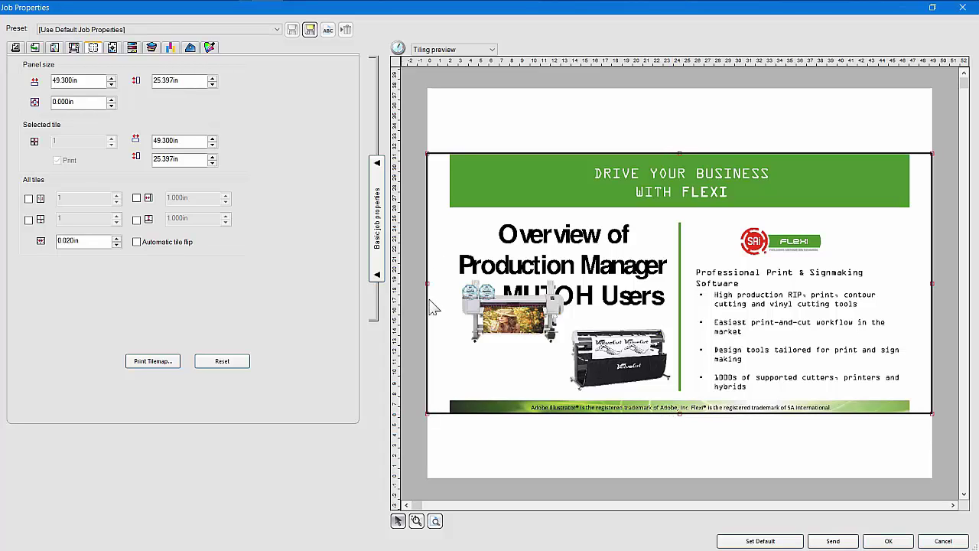
{"action": "left_click_drag", "start_coordinate": [429, 283], "coordinate": [449, 283]}
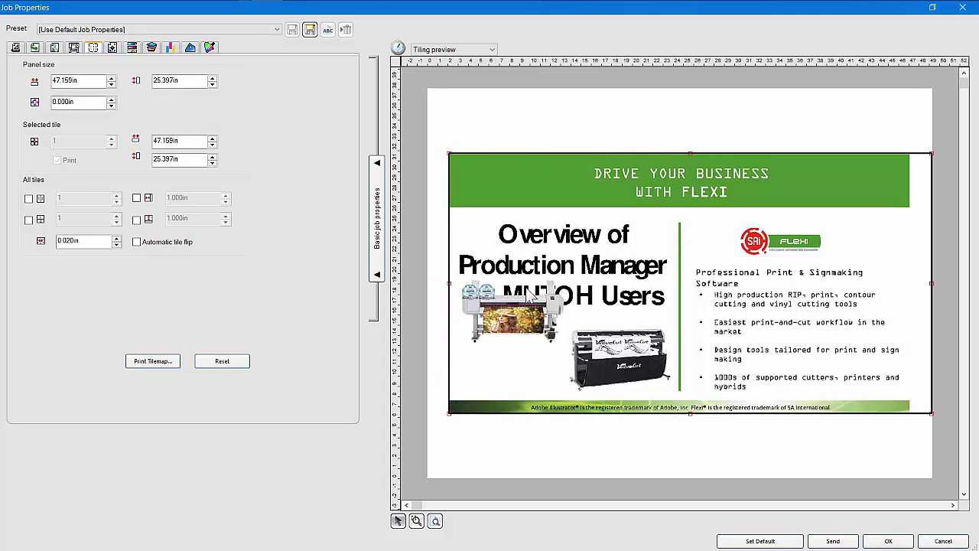
{"action": "left_click_drag", "start_coordinate": [932, 283], "coordinate": [911, 283]}
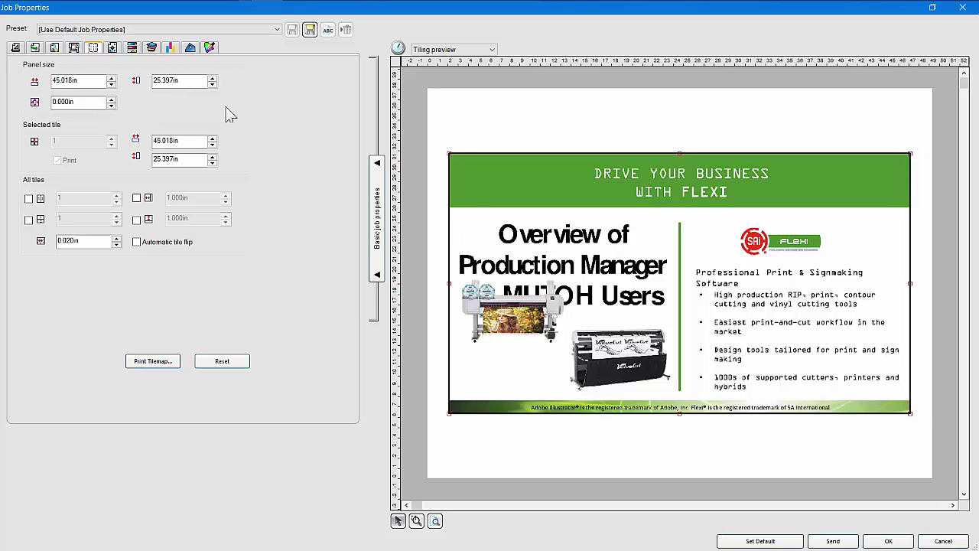
Check the cropped PowerPoint job in the layout preview and close its properties without saving the changes.
{"action": "left_click", "coordinate": [15, 47]}
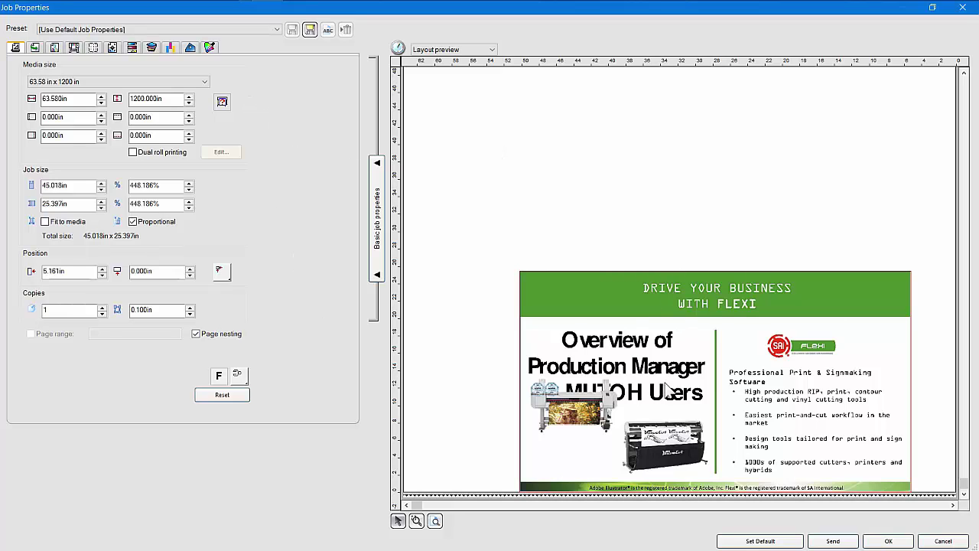
{"action": "left_click", "coordinate": [702, 366]}
{"action": "left_click", "coordinate": [943, 541]}
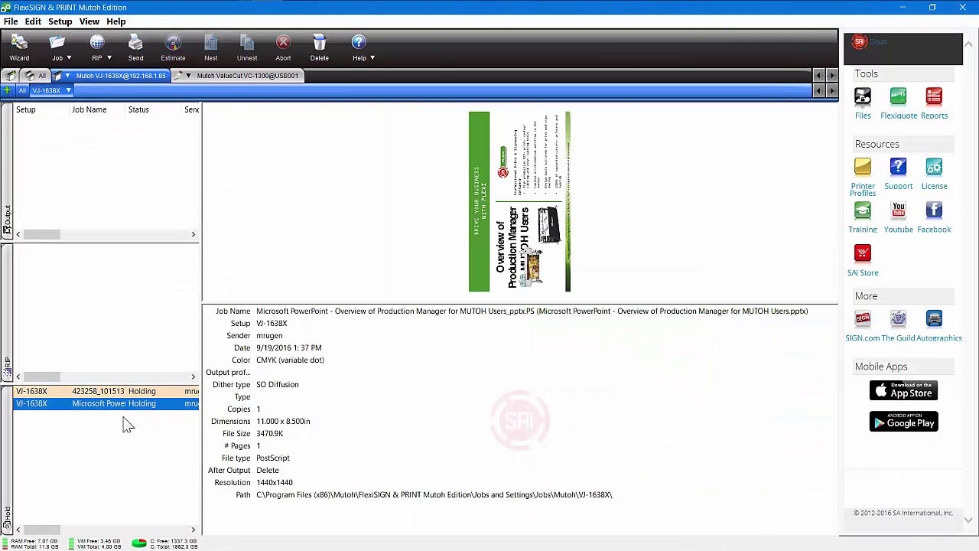
Add 0a6d922beb45b835cec1640b6c871524.jpg from the Images folder as a VJ-1638X job using the Mutoh Presets preset.
{"action": "right_click", "coordinate": [97, 408]}
{"action": "left_click", "coordinate": [11, 22]}
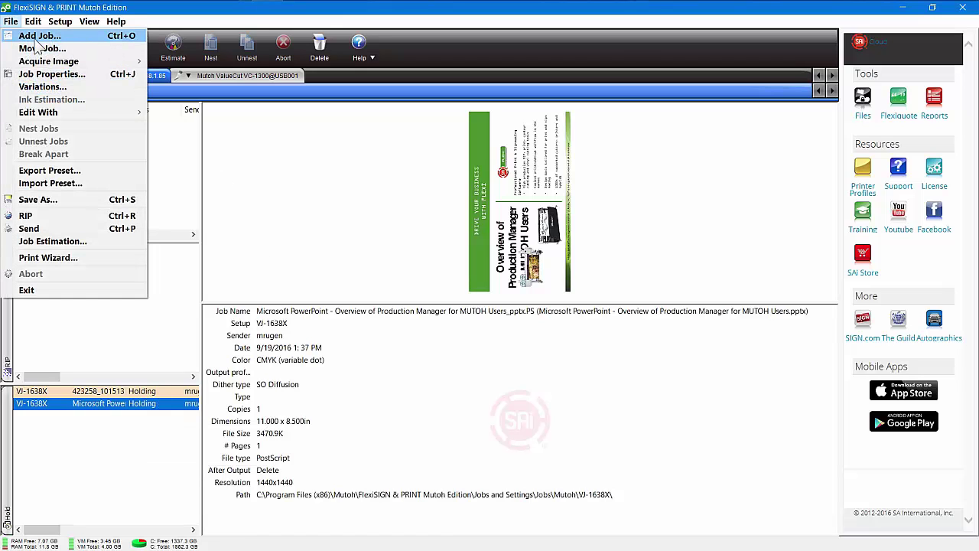
{"action": "left_click", "coordinate": [35, 40]}
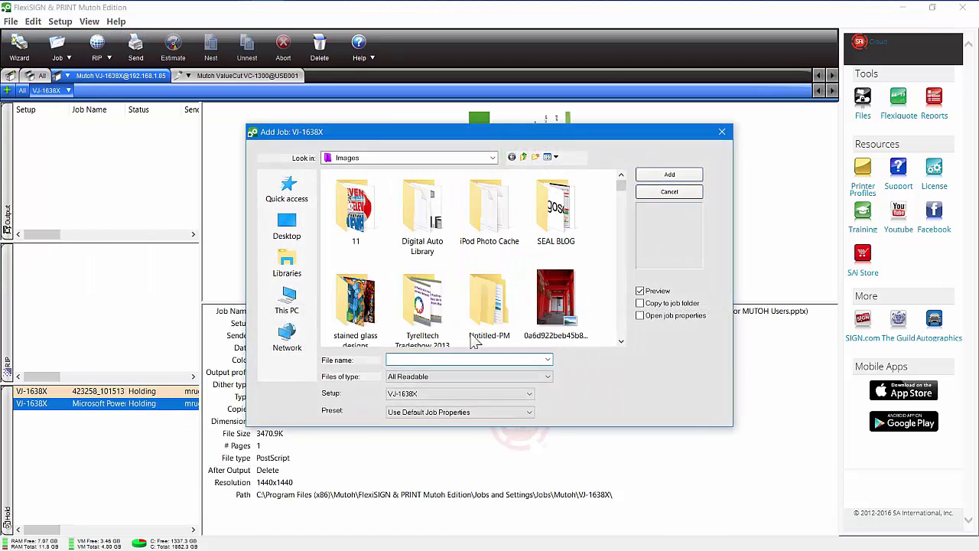
{"action": "left_click", "coordinate": [561, 304]}
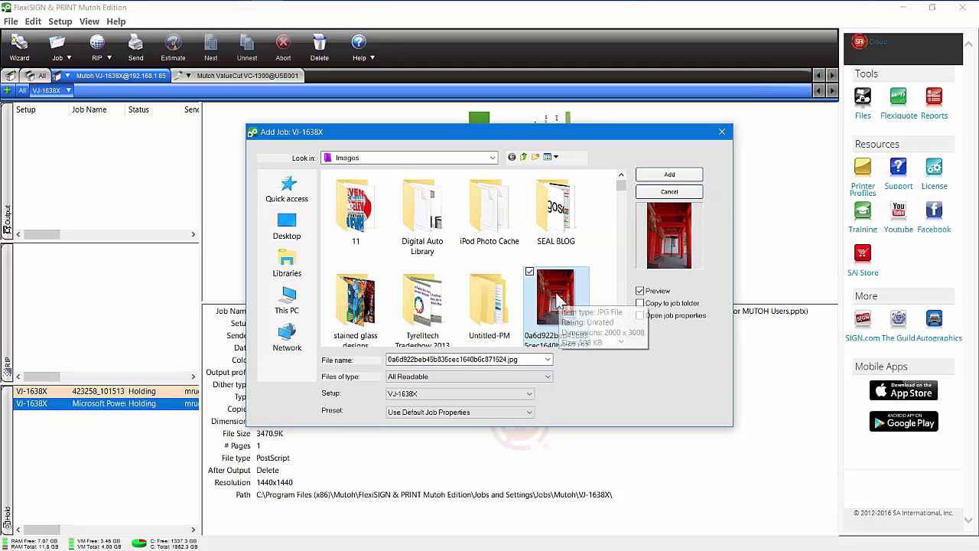
{"action": "left_click_drag", "start_coordinate": [117, 459], "coordinate": [590, 337]}
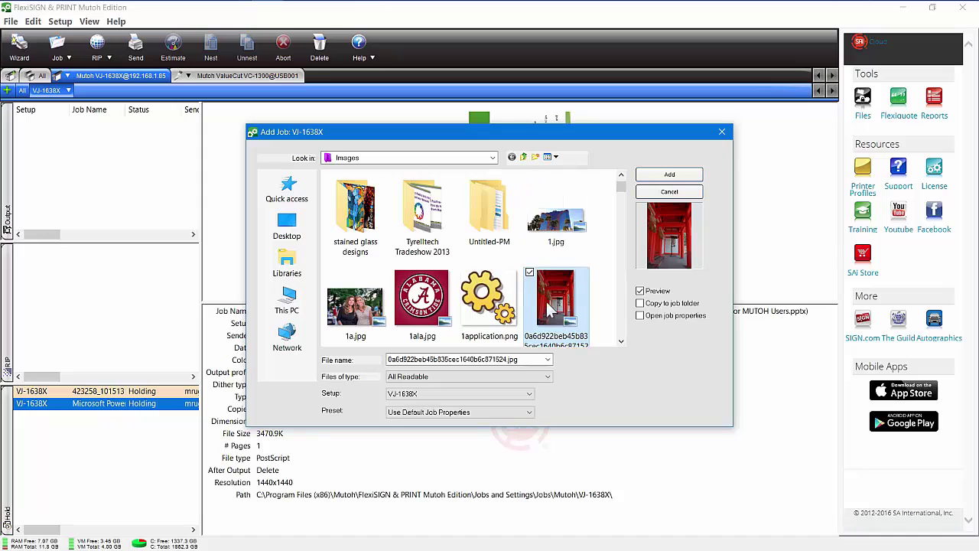
{"action": "left_click", "coordinate": [490, 412]}
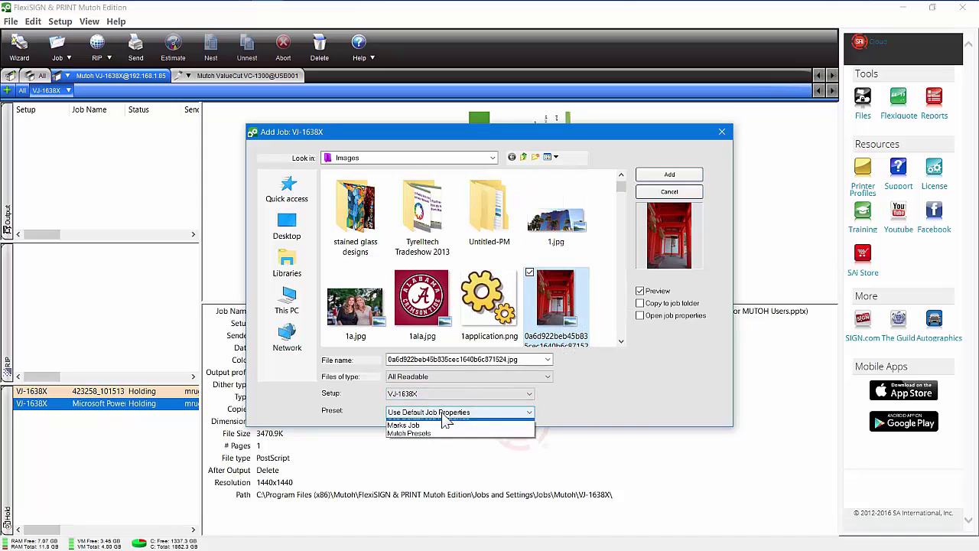
{"action": "left_click", "coordinate": [425, 442]}
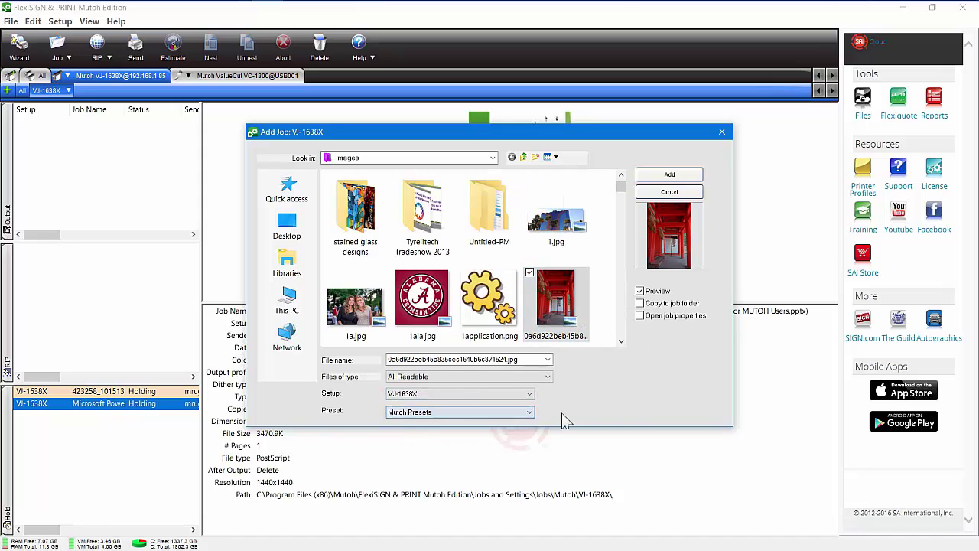
{"action": "left_click", "coordinate": [669, 174]}
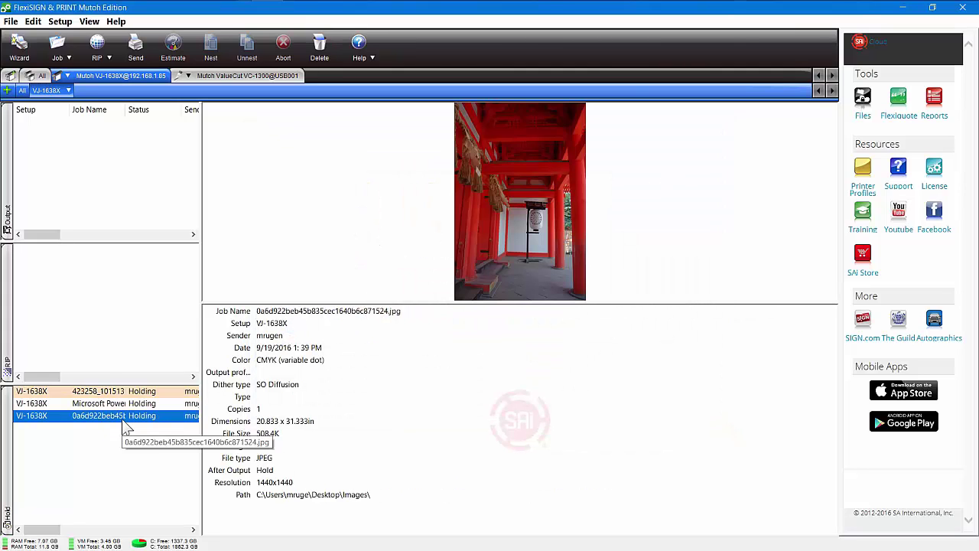
Review the previews and details of the held PowerPoint and JPG jobs and clear the selection.
{"action": "key", "text": "Up"}
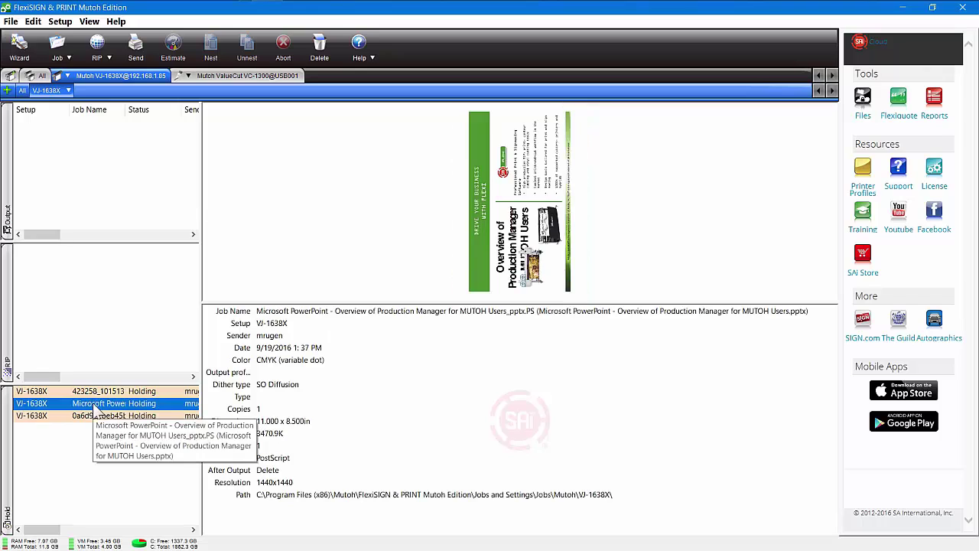
{"action": "key", "text": "Up"}
{"action": "left_click", "coordinate": [99, 417]}
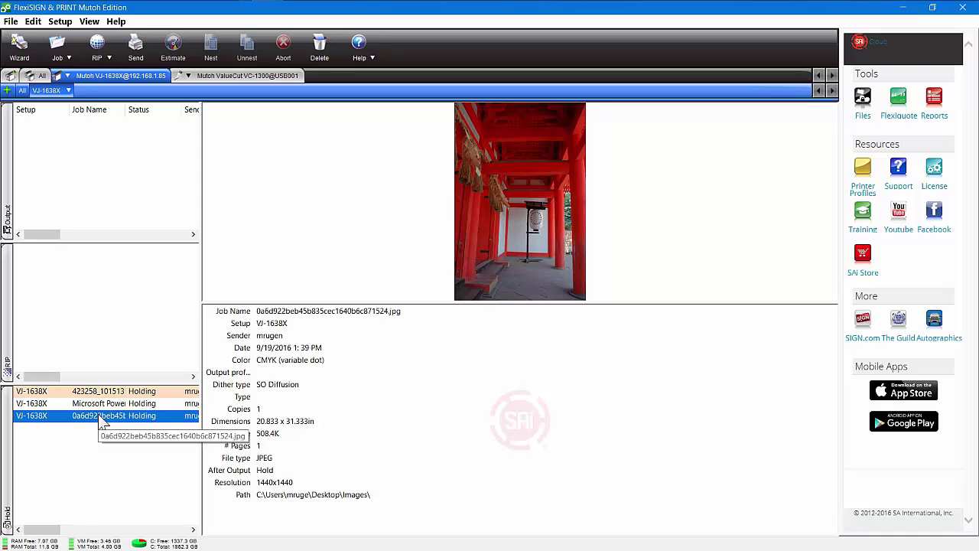
{"action": "left_click", "coordinate": [140, 320]}
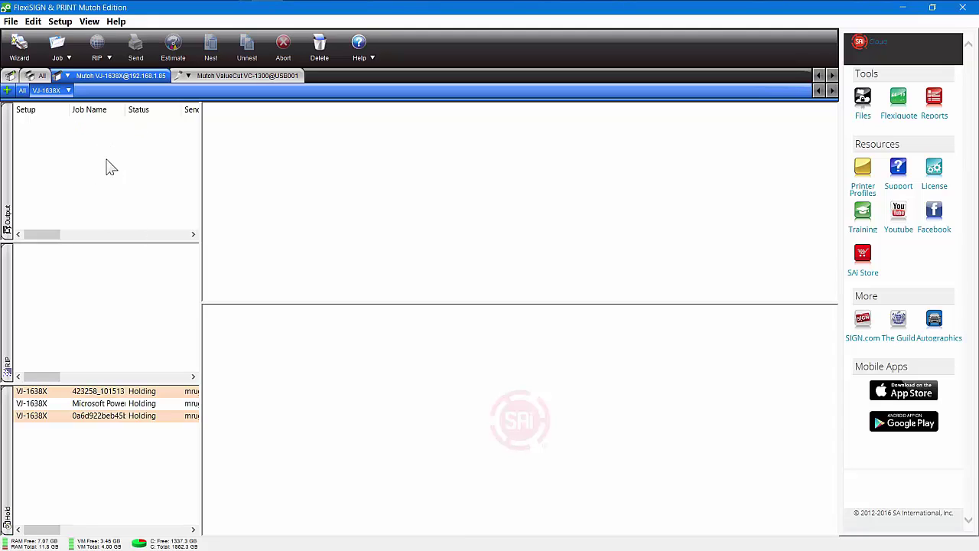
Check the job properties of the held gas station PDF without changing them and move the job to the RIP queue for processing.
{"action": "left_click", "coordinate": [99, 393]}
{"action": "double_click", "coordinate": [97, 392]}
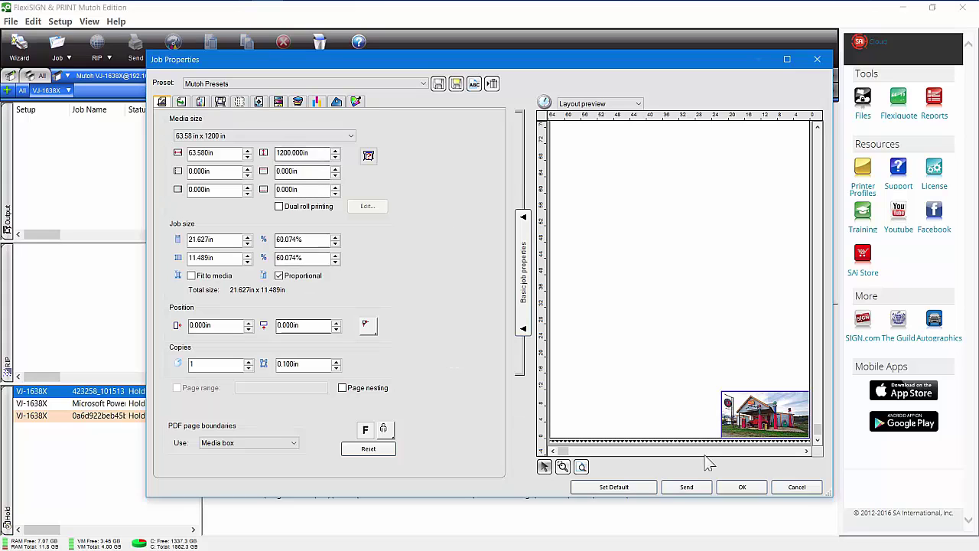
{"action": "left_click", "coordinate": [796, 487]}
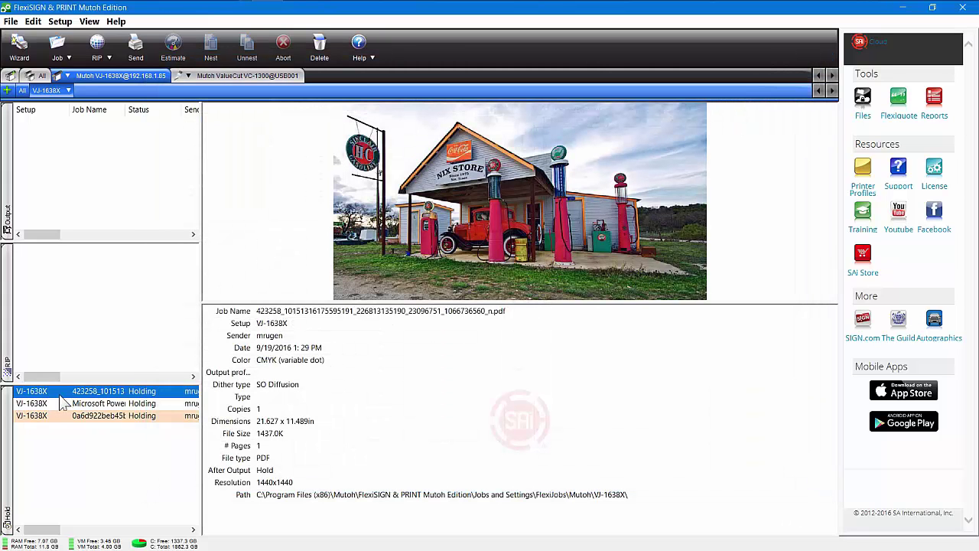
{"action": "left_click_drag", "start_coordinate": [90, 276], "coordinate": [84, 271]}
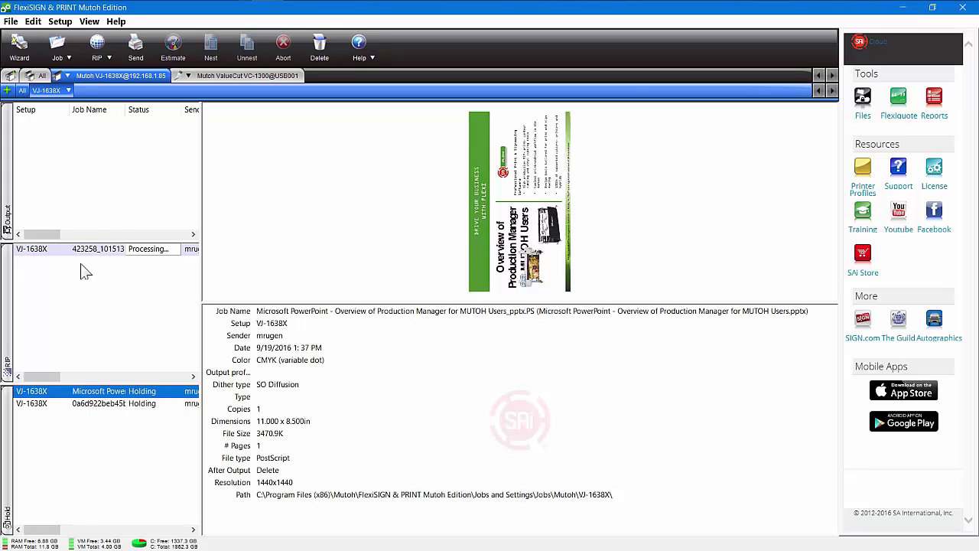
{"action": "left_click", "coordinate": [80, 260]}
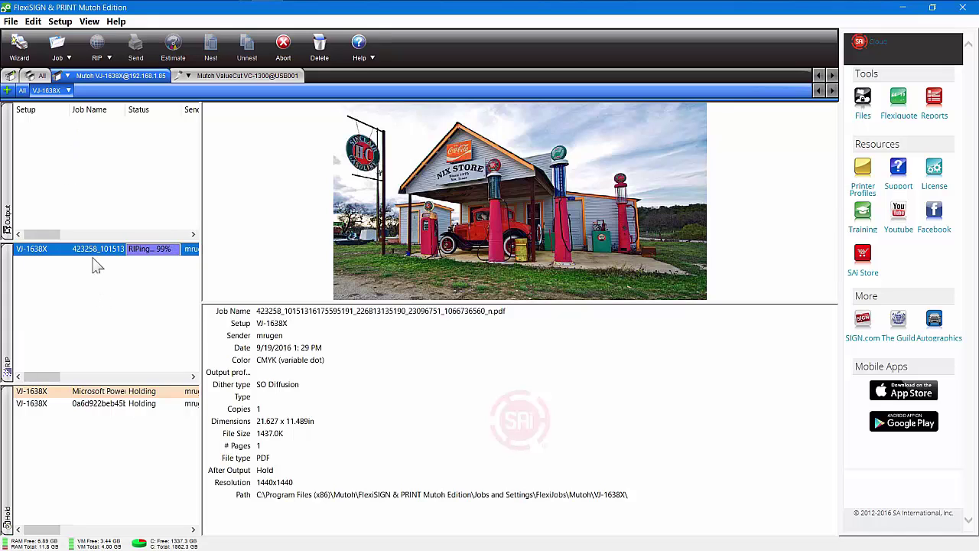
{"action": "right_click", "coordinate": [87, 417]}
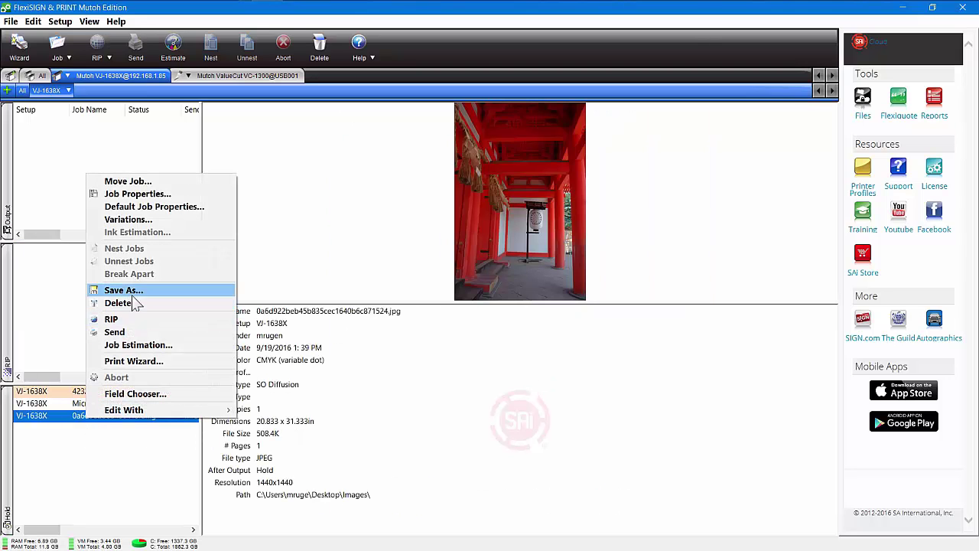
{"action": "left_click", "coordinate": [48, 308]}
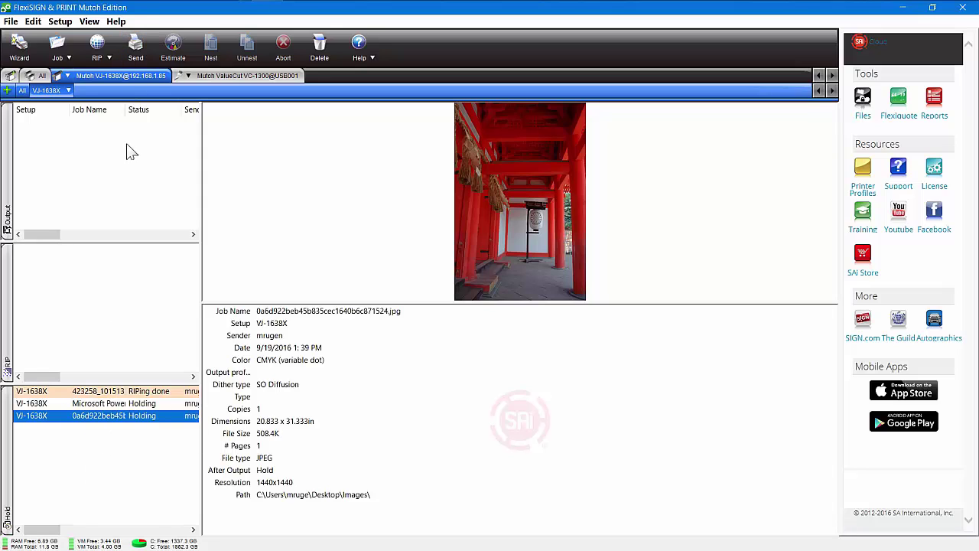
{"action": "left_click", "coordinate": [94, 464]}
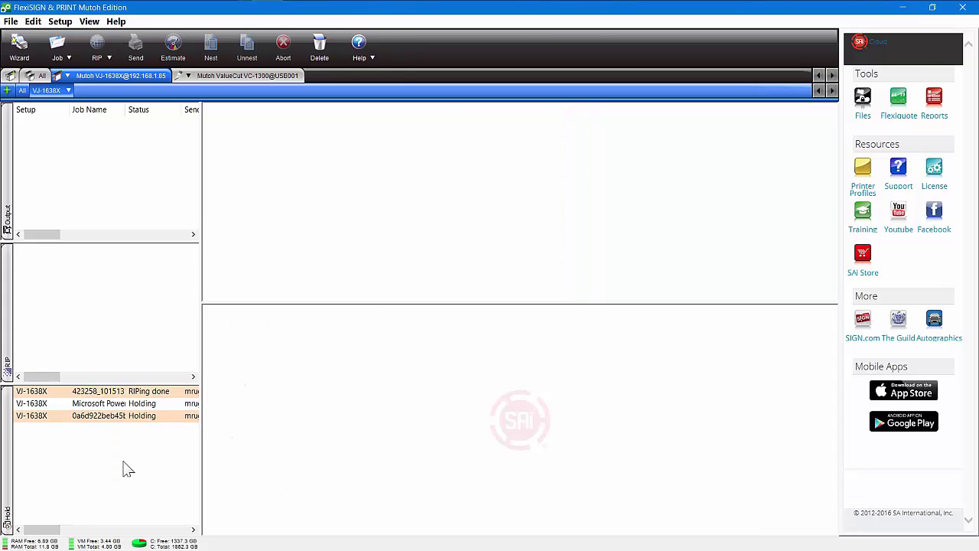